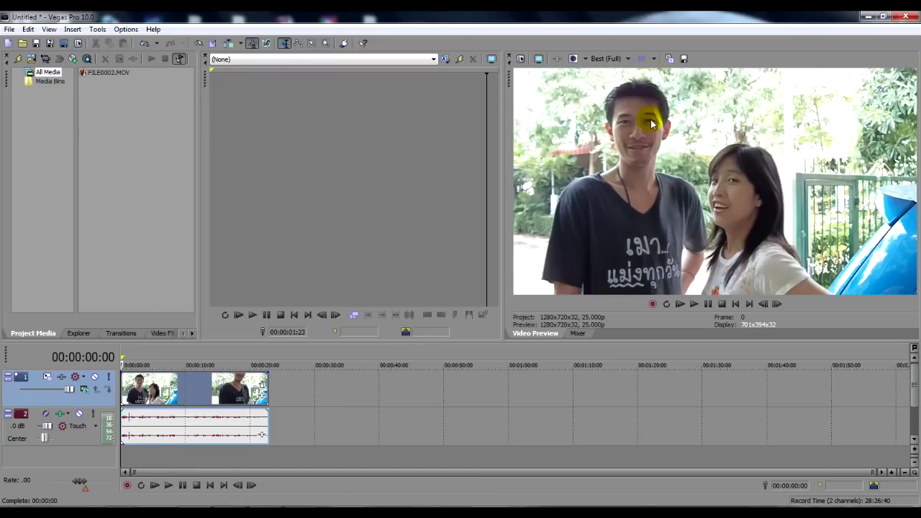
- Apply the Color Corrector effect with the Reset to None preset to the video clip and return the playhead to the start
{"action": "left_click", "coordinate": [160, 334]}
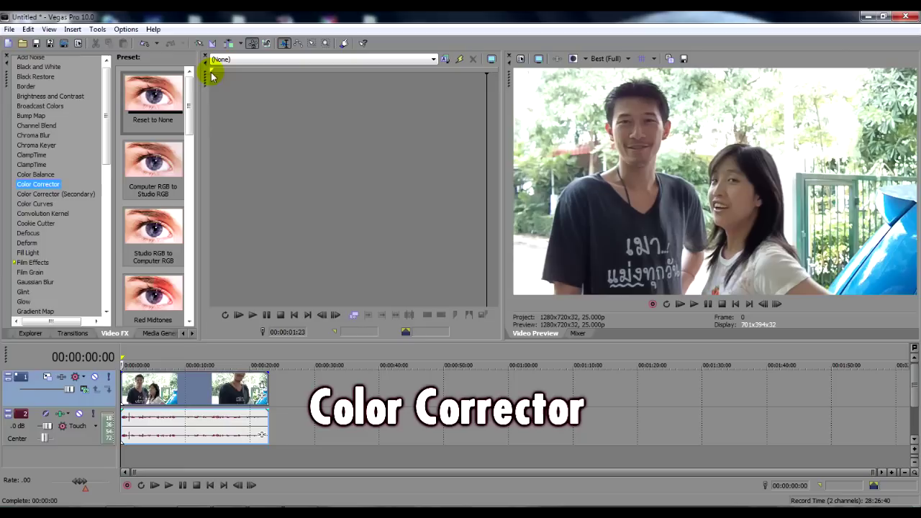
{"action": "left_click_drag", "start_coordinate": [149, 96], "coordinate": [171, 389]}
{"action": "left_click", "coordinate": [171, 388]}
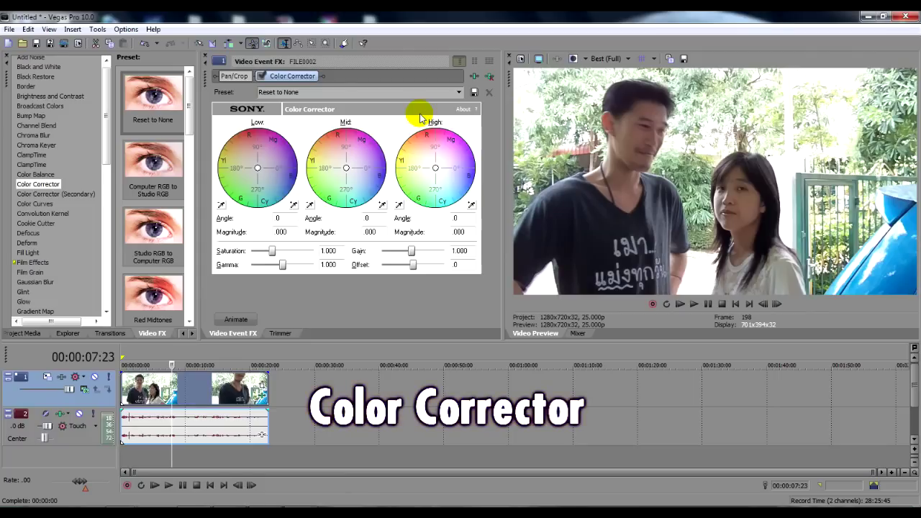
{"action": "left_click", "coordinate": [460, 95]}
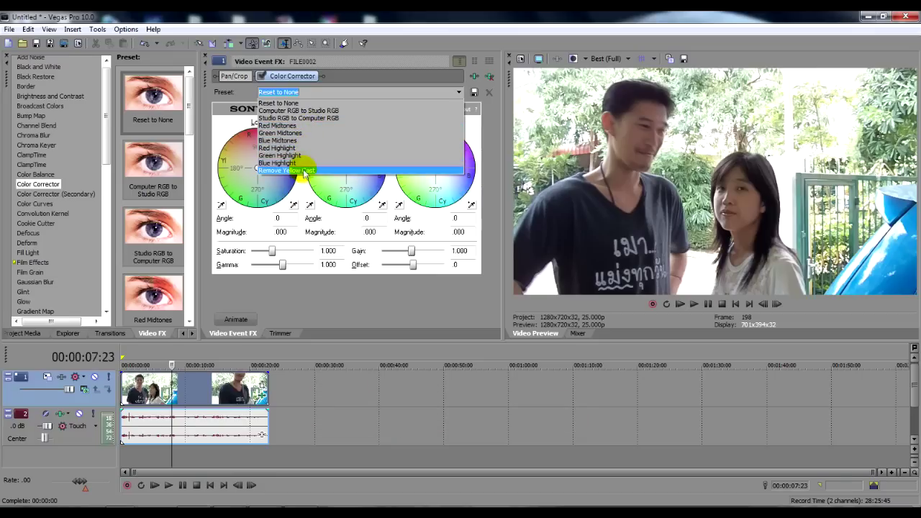
{"action": "left_click", "coordinate": [301, 104]}
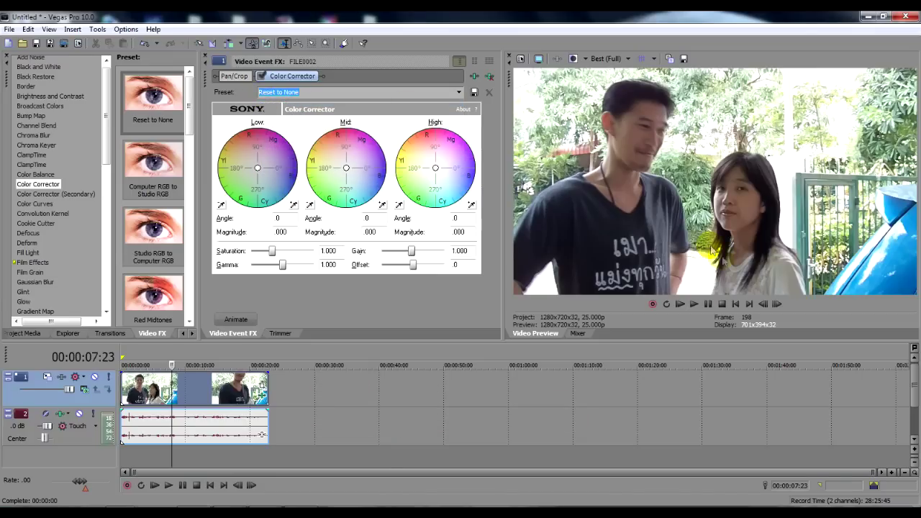
{"action": "left_click", "coordinate": [734, 304]}
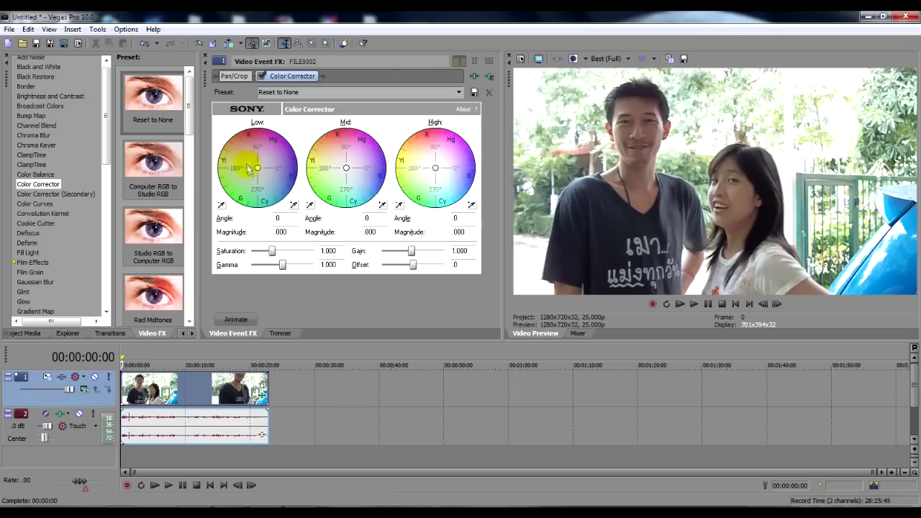
- Try tinting the low and mid color wheels toward red and the high color wheel toward blue
{"action": "left_click_drag", "start_coordinate": [258, 169], "coordinate": [258, 148]}
{"action": "left_click_drag", "start_coordinate": [345, 167], "coordinate": [337, 144]}
{"action": "left_click_drag", "start_coordinate": [436, 168], "coordinate": [458, 175]}
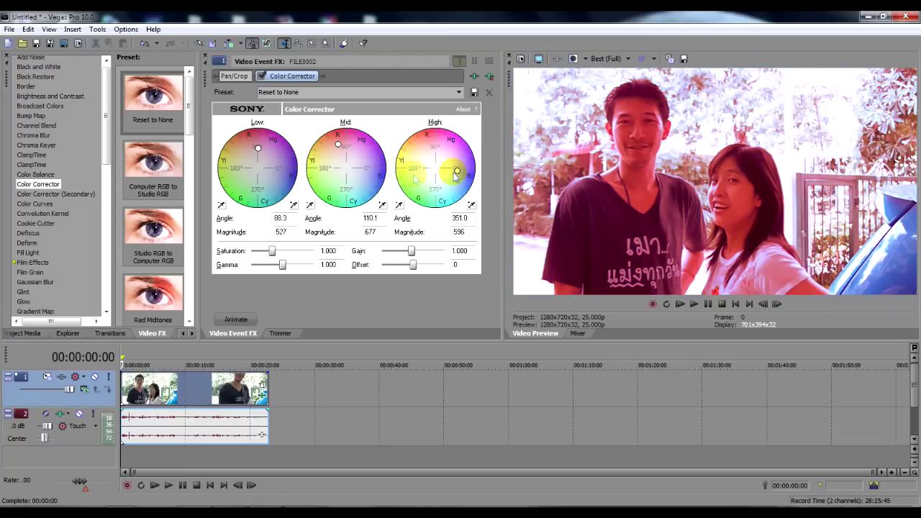
- Set the low color wheel's angle to 24.4 and its magnitude to .375
{"action": "double_click", "coordinate": [280, 218]}
{"action": "type", "text": "24.4"}
{"action": "key", "text": "Return"}
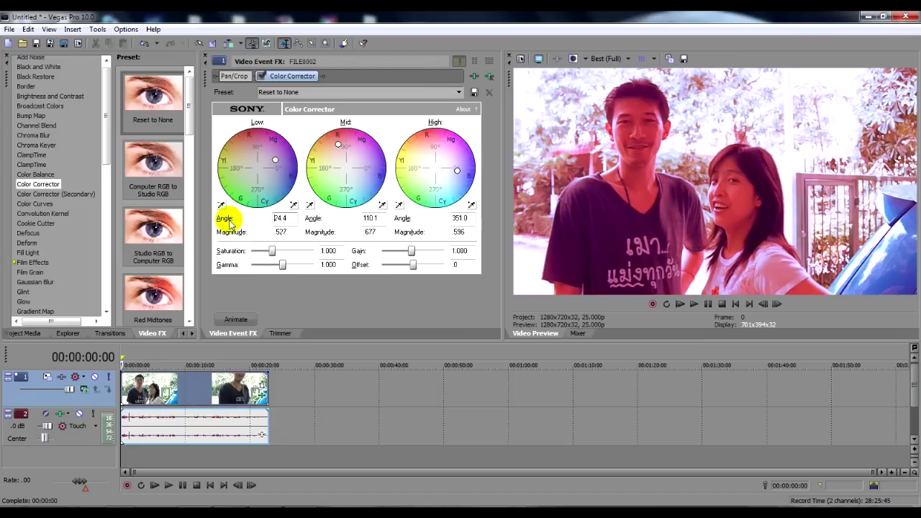
{"action": "double_click", "coordinate": [291, 233]}
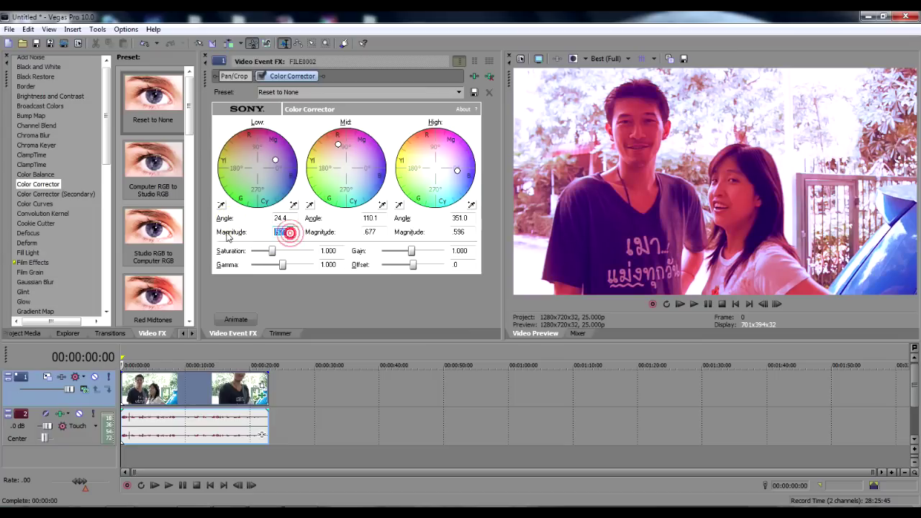
{"action": "key", "text": "BackSpace"}
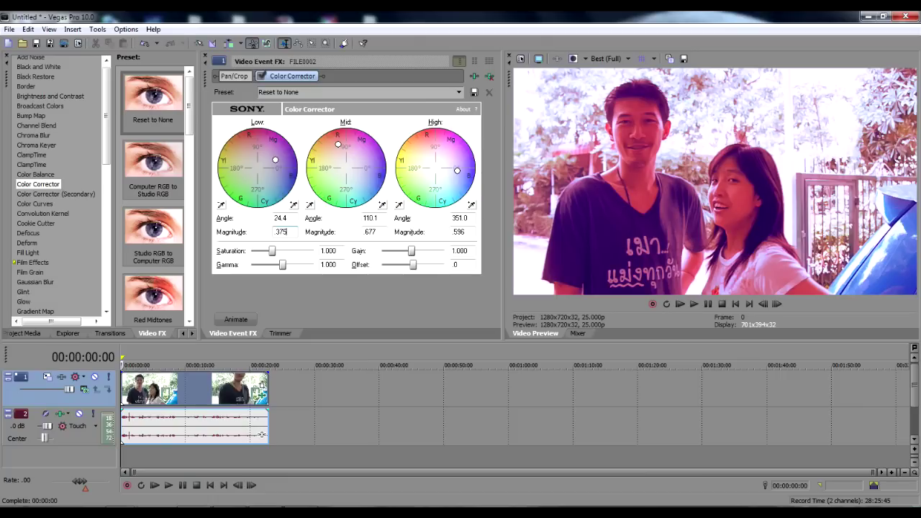
{"action": "type", "text": "375"}
- Set the mid color wheel's angle to 145.5 and its magnitude to .301
{"action": "double_click", "coordinate": [369, 218]}
{"action": "type", "text": "145.5"}
{"action": "key", "text": "Return"}
{"action": "double_click", "coordinate": [370, 231]}
{"action": "type", "text": "0.3"}
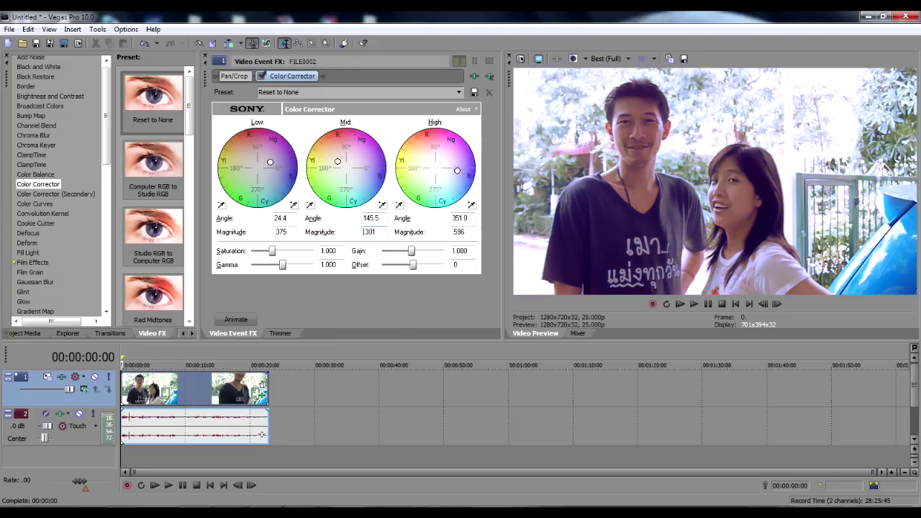
- Set the high color wheel's angle to 270.0 and magnitude to .326, and briefly toggle the split-screen preview to compare the look
{"action": "double_click", "coordinate": [460, 217]}
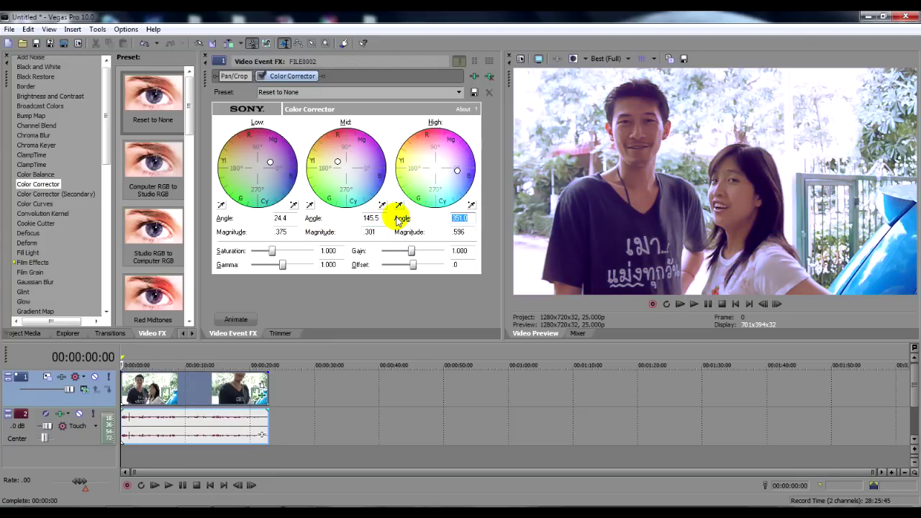
{"action": "type", "text": "270"}
{"action": "key", "text": "Return"}
{"action": "double_click", "coordinate": [468, 232]}
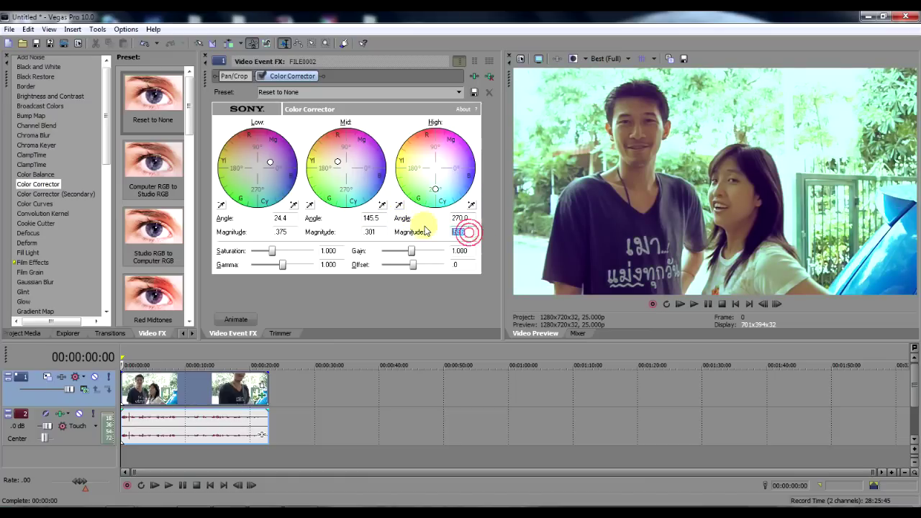
{"action": "type", "text": "3"}
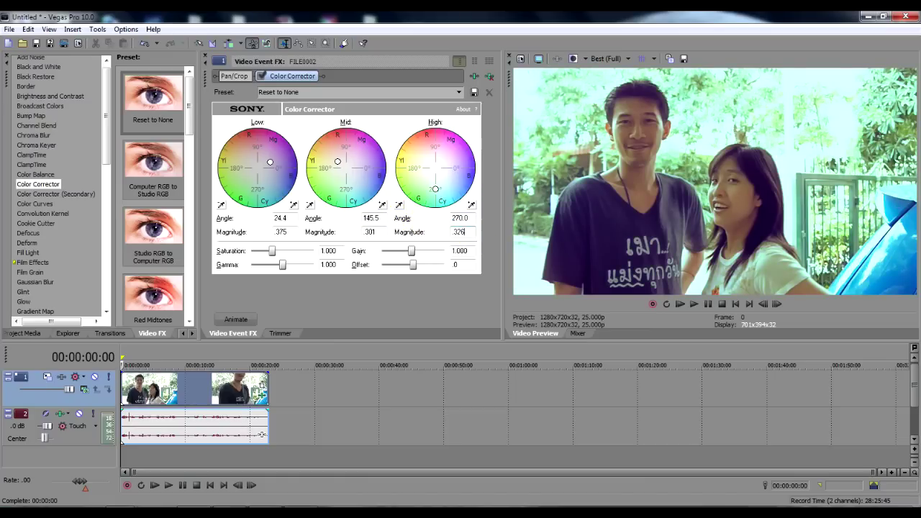
{"action": "type", "text": "26"}
{"action": "left_click", "coordinate": [425, 231]}
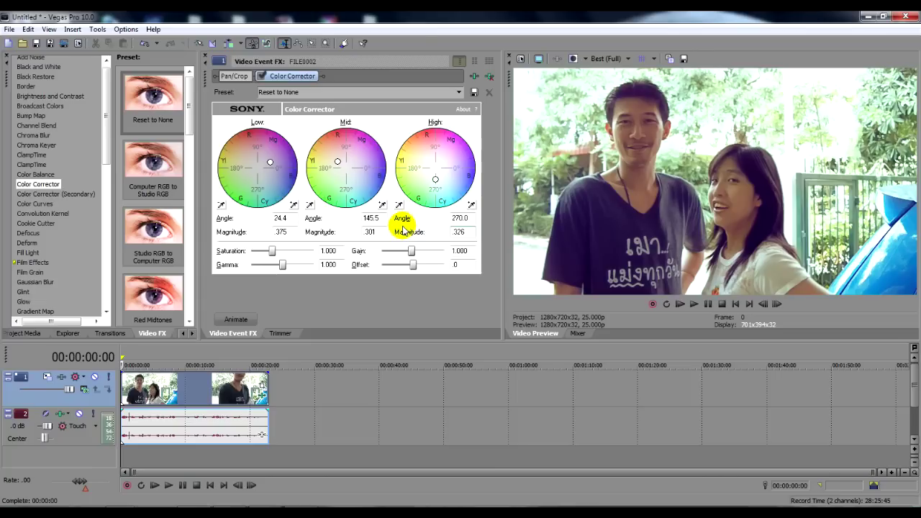
{"action": "left_click", "coordinate": [575, 60]}
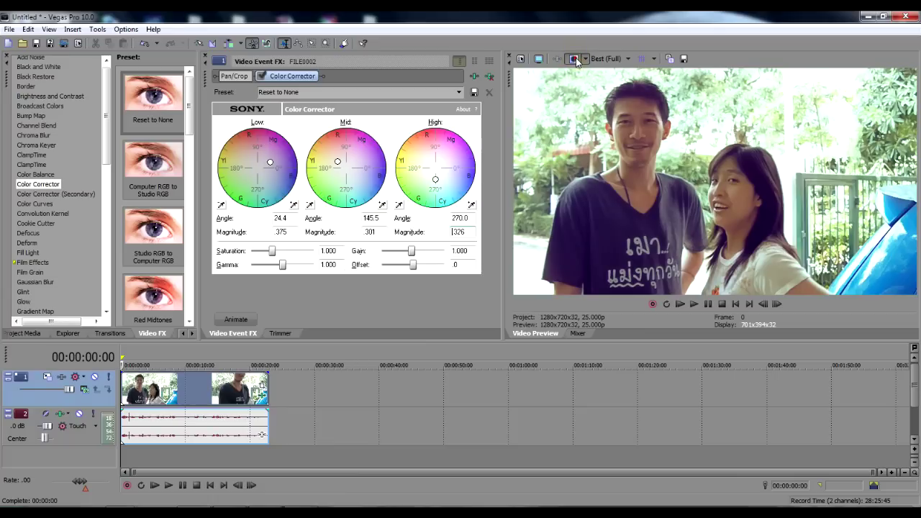
{"action": "left_click", "coordinate": [575, 61]}
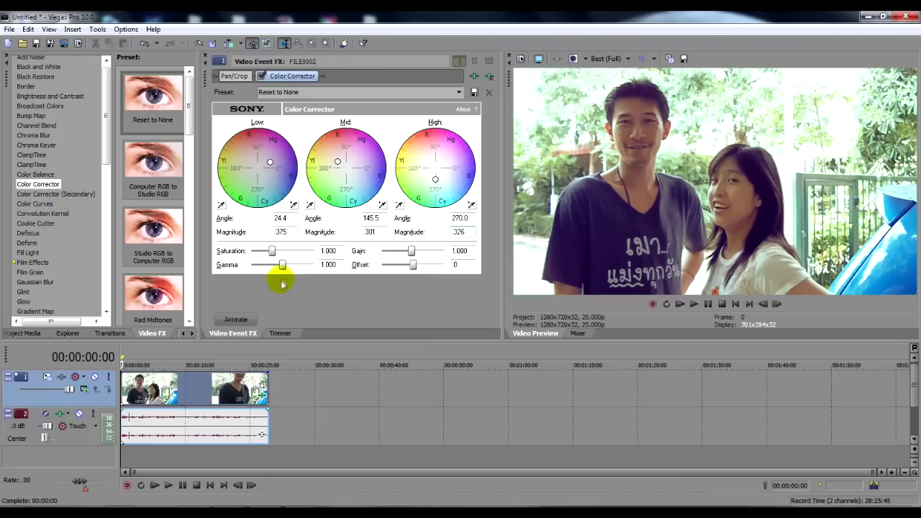
- Apply the Color Curves effect with the Reset to None preset to the clip and raise the RGB curve slightly around its midpoint
{"action": "left_click", "coordinate": [33, 204]}
{"action": "left_click_drag", "start_coordinate": [159, 93], "coordinate": [192, 384]}
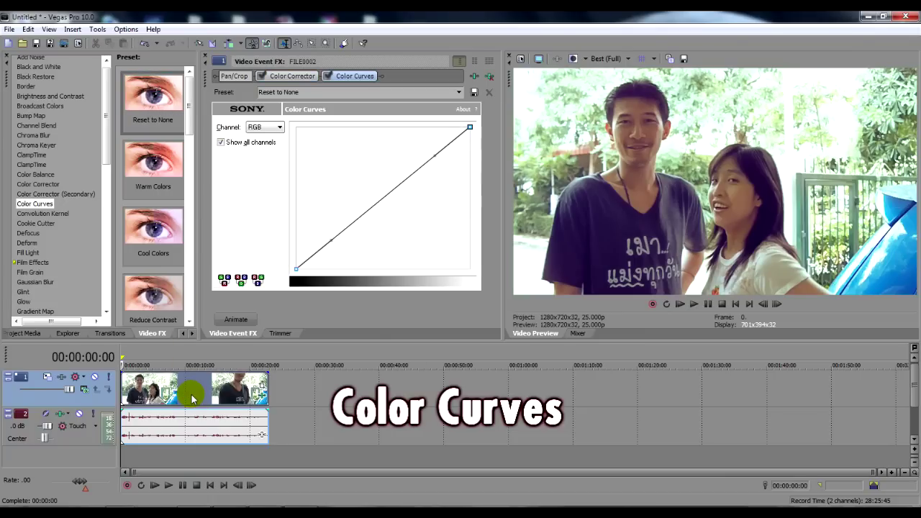
{"action": "left_click", "coordinate": [386, 196]}
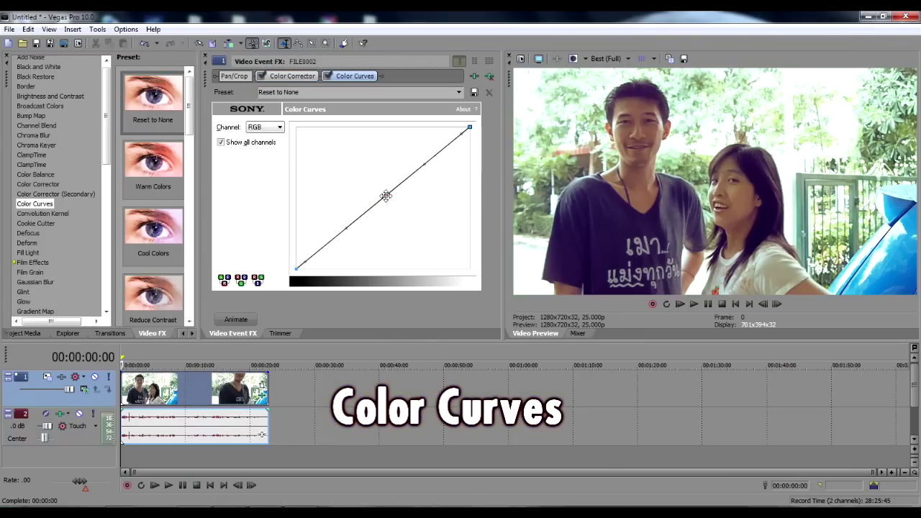
{"action": "left_click_drag", "start_coordinate": [385, 196], "coordinate": [375, 188]}
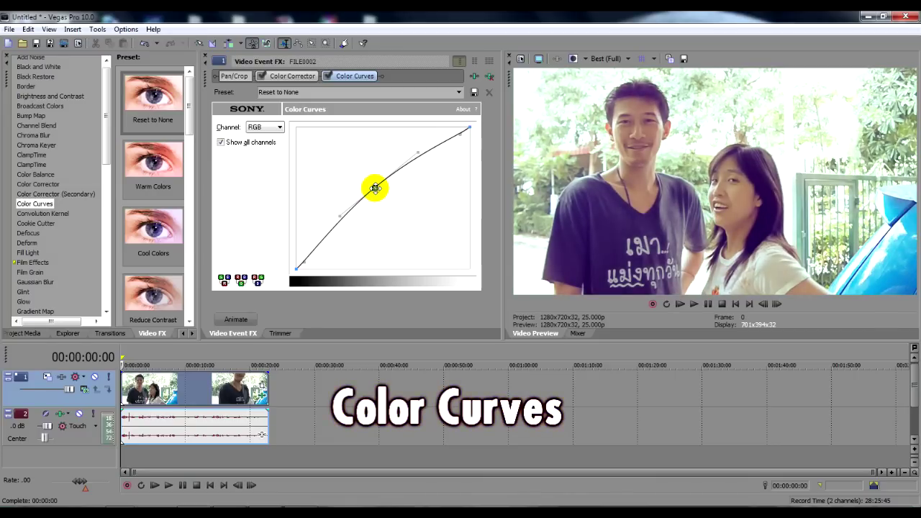
{"action": "left_click_drag", "start_coordinate": [375, 187], "coordinate": [379, 190]}
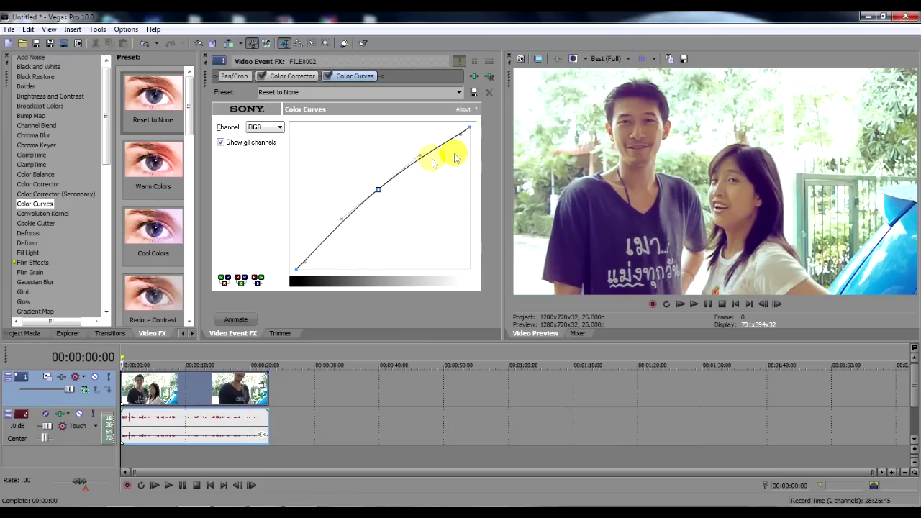
{"action": "mouse_move", "coordinate": [379, 190]}
{"action": "left_mouse_down"}
{"action": "mouse_move", "coordinate": [393, 199]}
{"action": "mouse_move", "coordinate": [362, 181]}
{"action": "mouse_move", "coordinate": [382, 187]}
{"action": "left_mouse_up"}
{"action": "double_click", "coordinate": [381, 192]}
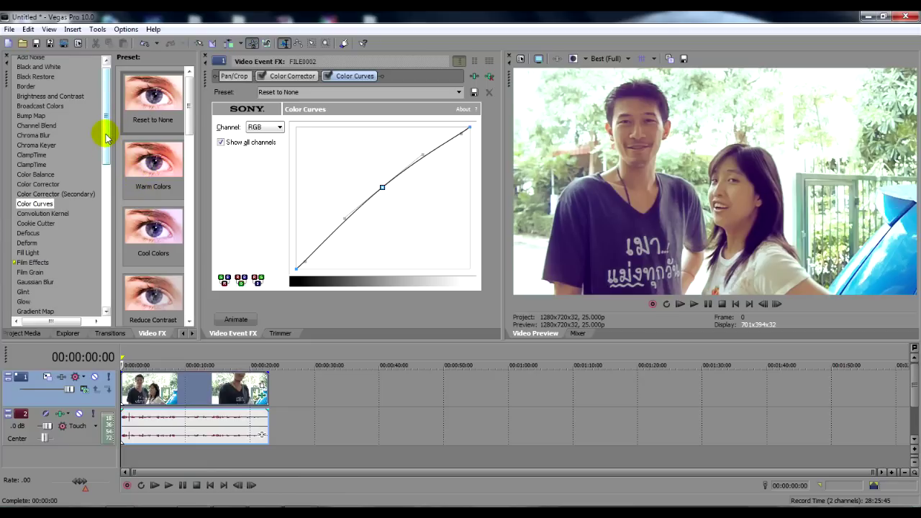
- Apply the Gradient Map effect with the Reset to None preset to the video clip
{"action": "left_click_drag", "start_coordinate": [106, 137], "coordinate": [102, 170]}
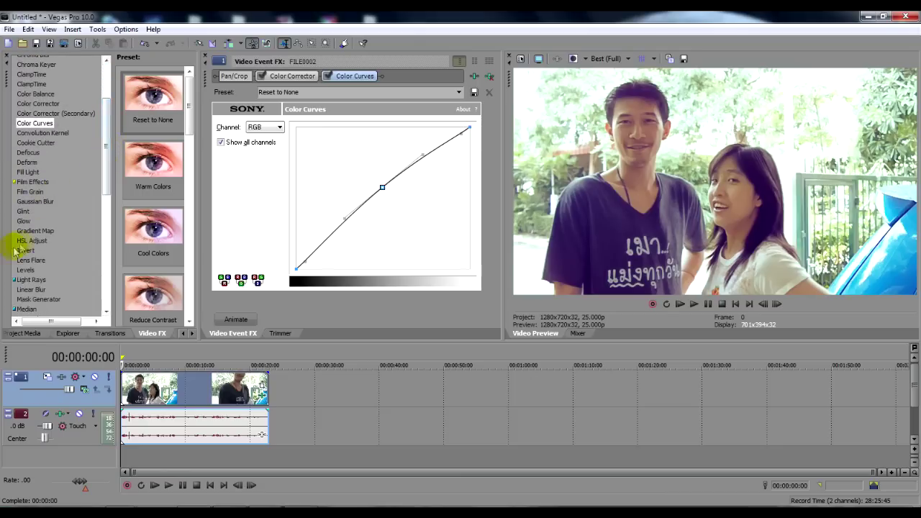
{"action": "left_click", "coordinate": [33, 231]}
{"action": "left_click_drag", "start_coordinate": [184, 92], "coordinate": [192, 396]}
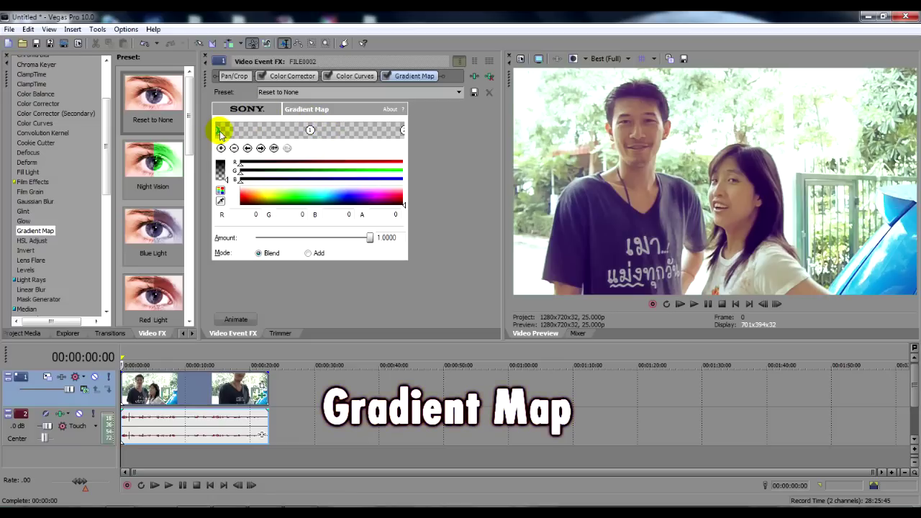
- Move gradient point 1 near the dark end as opaque black, and point 2 inward with RGB 255, 242, 240 and alpha 255
{"action": "left_click_drag", "start_coordinate": [310, 130], "coordinate": [244, 134]}
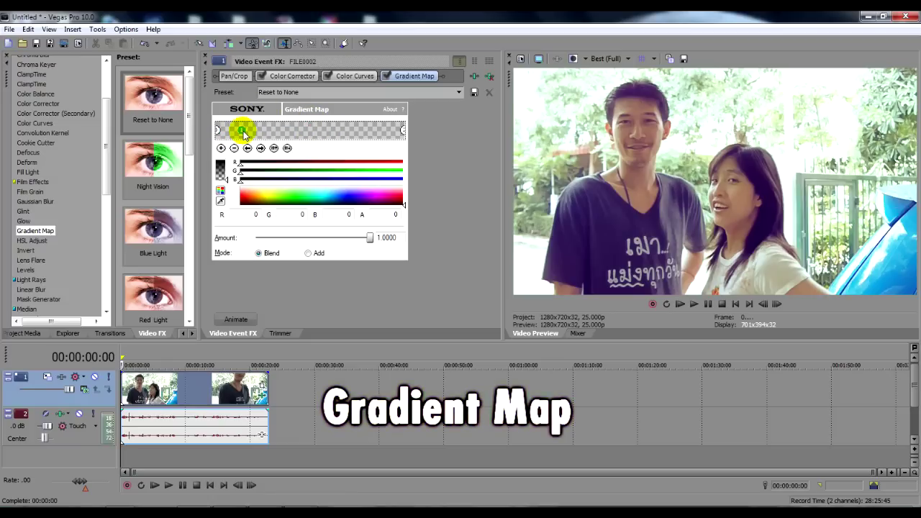
{"action": "left_click_drag", "start_coordinate": [228, 180], "coordinate": [227, 164]}
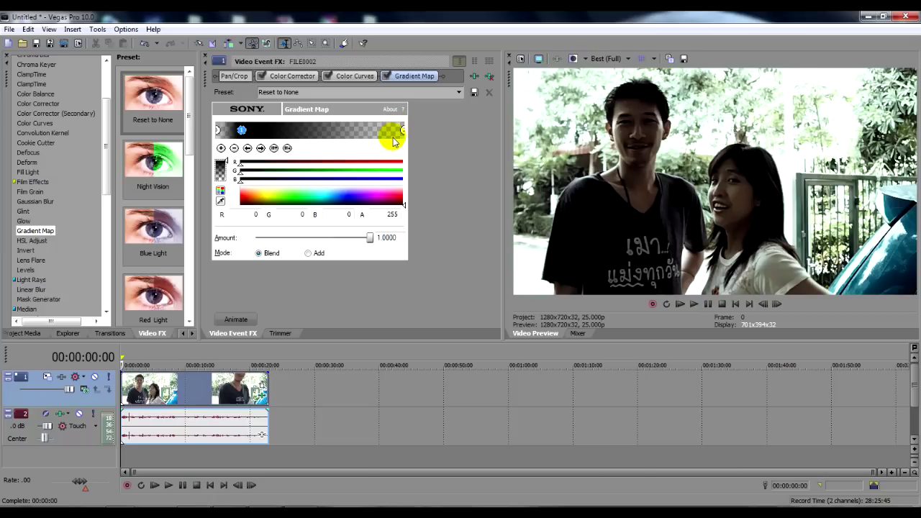
{"action": "left_click_drag", "start_coordinate": [401, 129], "coordinate": [305, 132]}
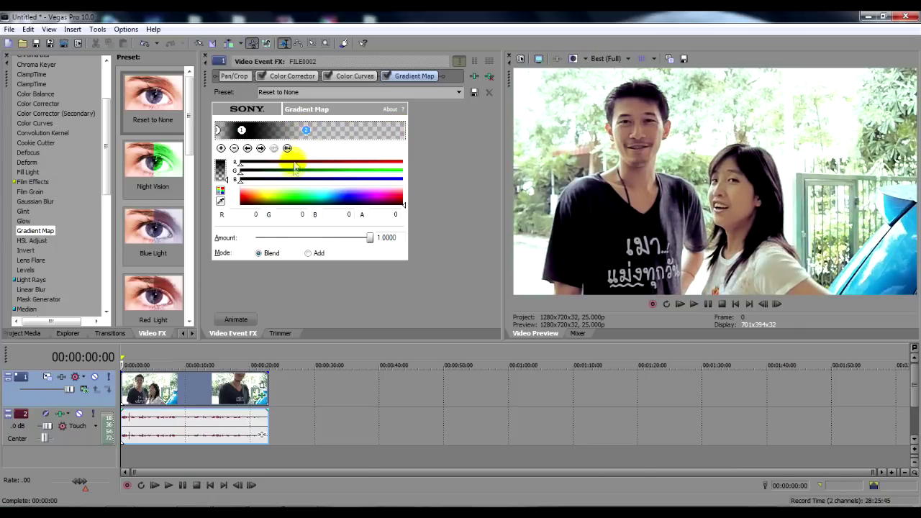
{"action": "left_click", "coordinate": [244, 189]}
{"action": "left_click", "coordinate": [304, 130]}
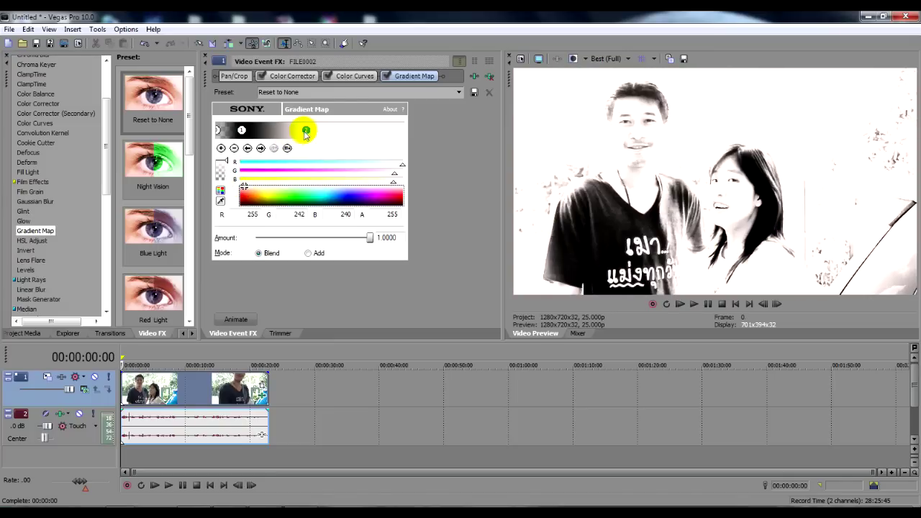
{"action": "left_click_drag", "start_coordinate": [305, 133], "coordinate": [297, 136]}
{"action": "left_click_drag", "start_coordinate": [295, 133], "coordinate": [290, 133]}
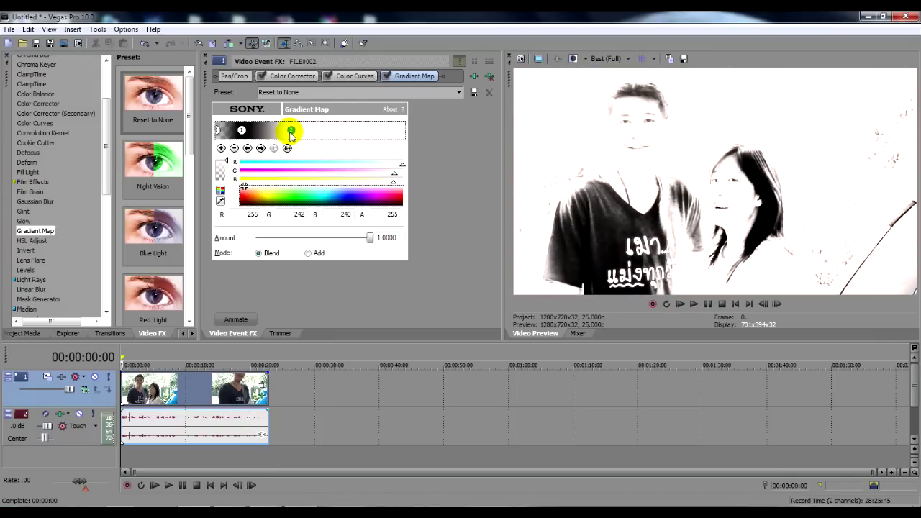
- Set the Gradient Map amount to .1200
{"action": "left_click", "coordinate": [386, 238]}
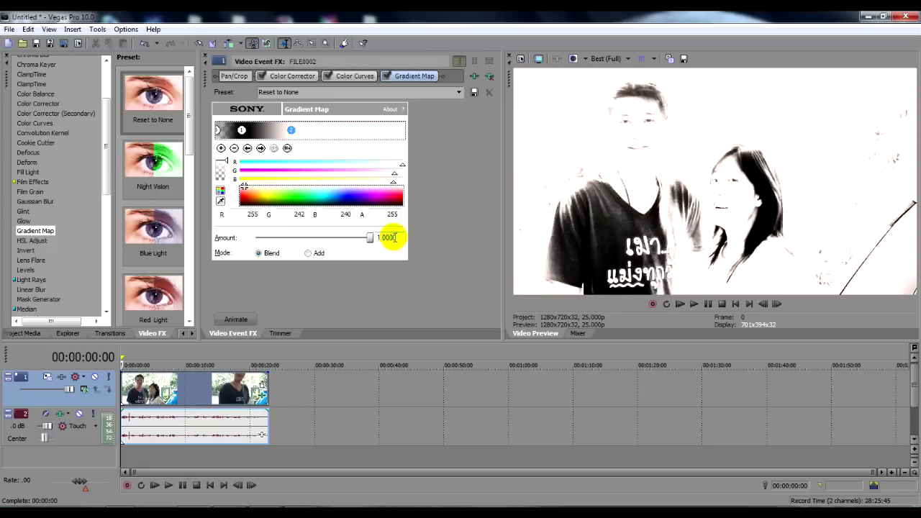
{"action": "left_click", "coordinate": [226, 242]}
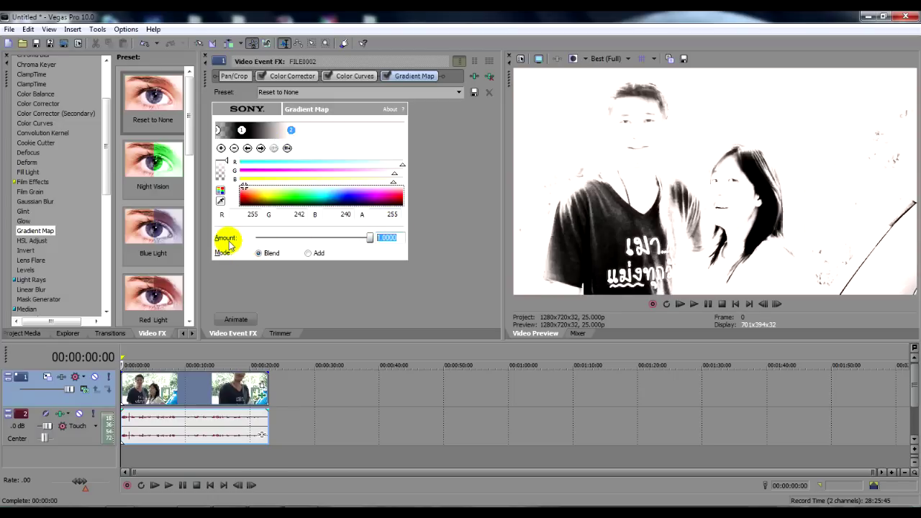
{"action": "type", "text": "0"}
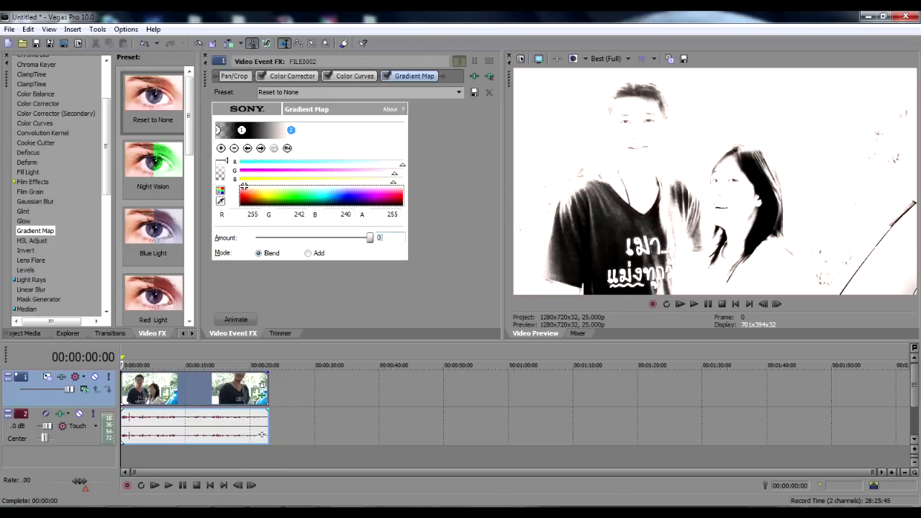
{"action": "key", "text": "Return"}
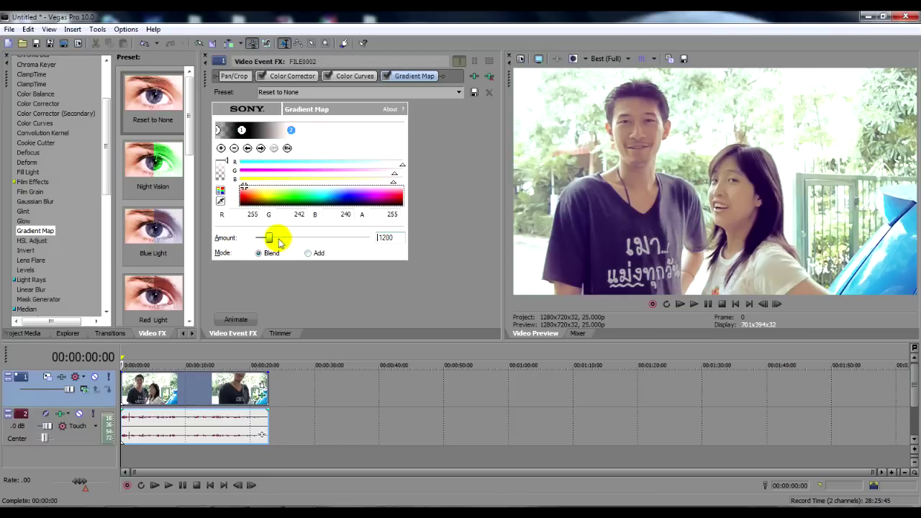
{"action": "mouse_move", "coordinate": [277, 239]}
{"action": "left_mouse_down"}
{"action": "mouse_move", "coordinate": [259, 238]}
{"action": "mouse_move", "coordinate": [268, 238]}
{"action": "left_mouse_up"}
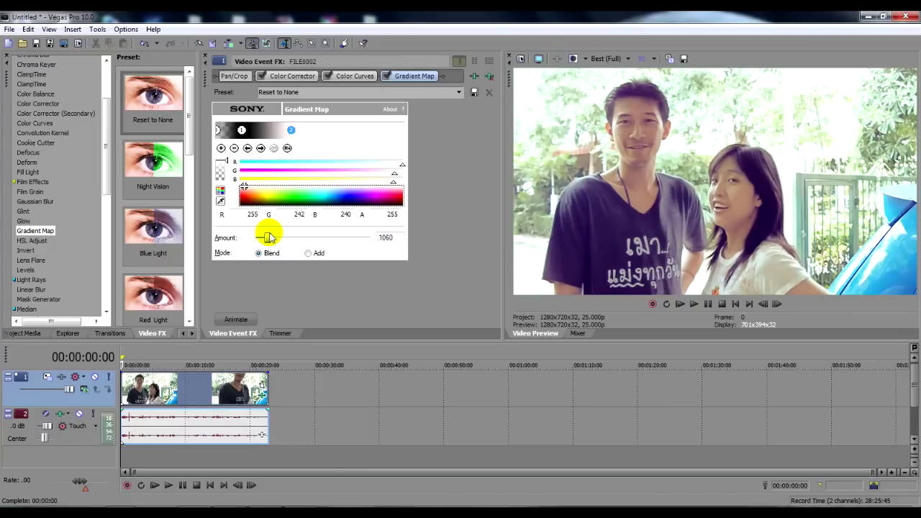
{"action": "double_click", "coordinate": [387, 237]}
{"action": "key", "text": "BackSpace"}
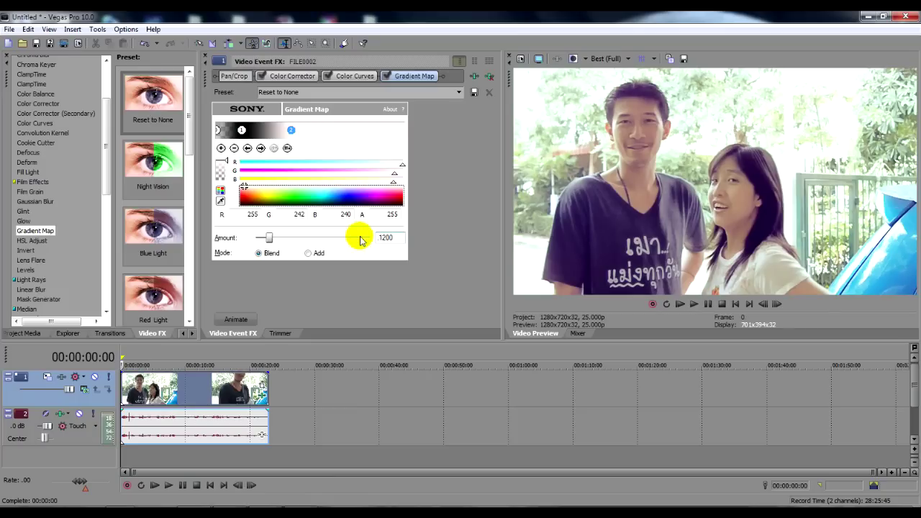
- Widen the dark-to-light gradient transition by moving point 2 farther from point 1 to just before the gradient's middle
{"action": "left_click", "coordinate": [291, 130]}
{"action": "left_click_drag", "start_coordinate": [291, 130], "coordinate": [241, 132]}
{"action": "left_click", "coordinate": [250, 131]}
{"action": "left_click", "coordinate": [305, 132]}
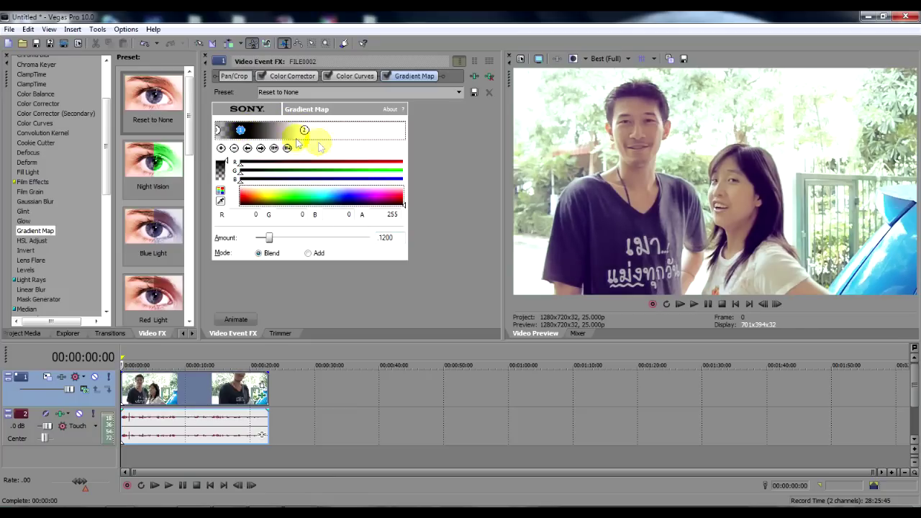
- Shift gradient point 2 to just past the gradient's middle and point 1 slightly inward, keeping the Blend mode
{"action": "left_click_drag", "start_coordinate": [307, 132], "coordinate": [315, 130]}
{"action": "left_click", "coordinate": [234, 147]}
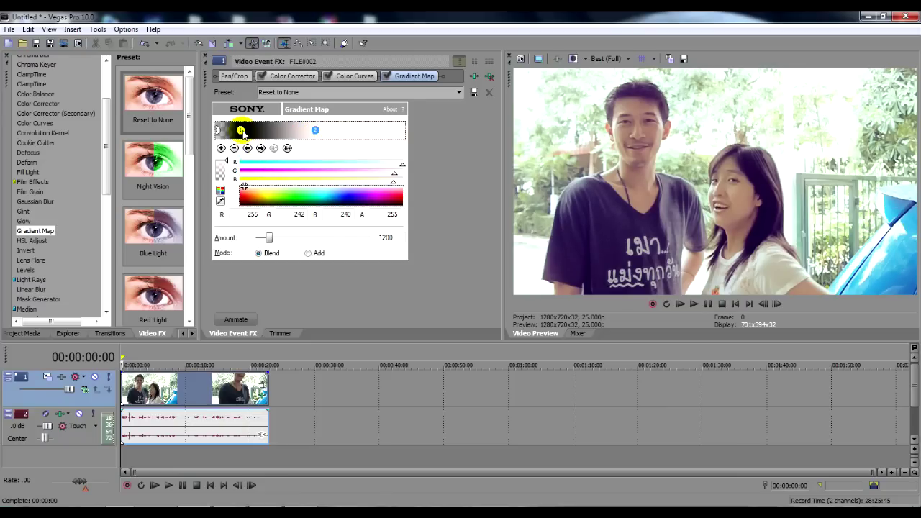
{"action": "left_click", "coordinate": [242, 132]}
{"action": "left_click_drag", "start_coordinate": [245, 134], "coordinate": [254, 136]}
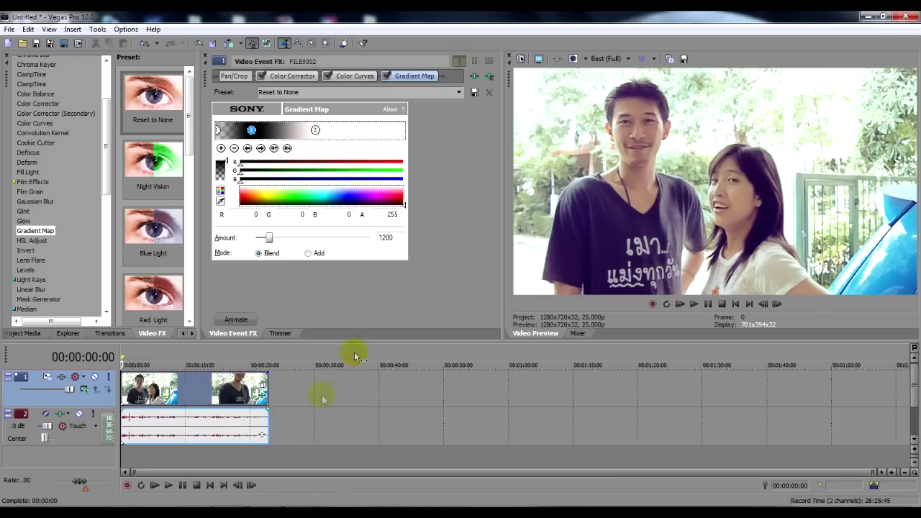
{"action": "left_click", "coordinate": [272, 254]}
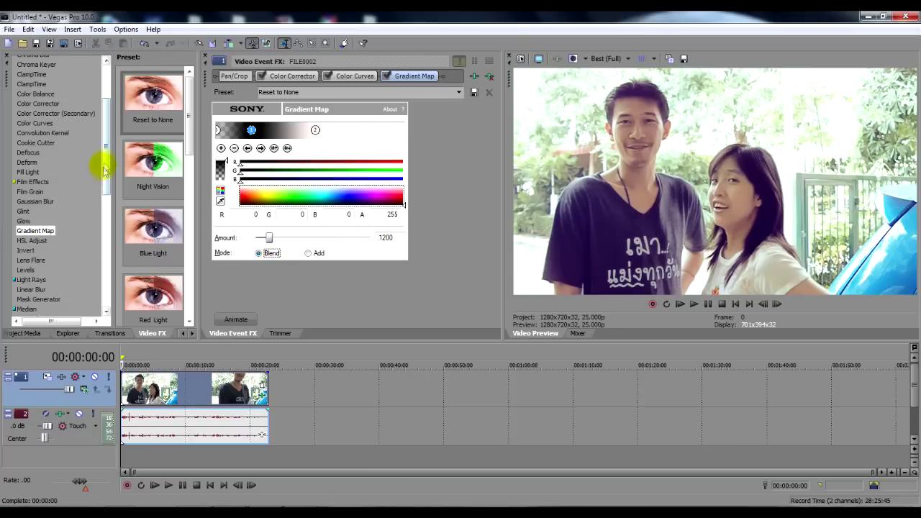
- Apply the Glow effect with the Reset to None preset to the video clip
{"action": "left_click_drag", "start_coordinate": [102, 154], "coordinate": [105, 172]}
{"action": "left_click", "coordinate": [22, 208]}
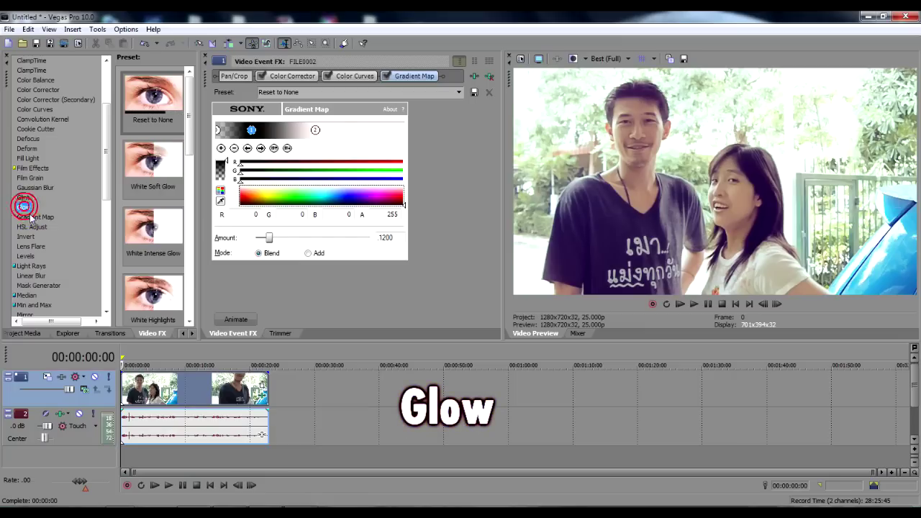
{"action": "left_click_drag", "start_coordinate": [133, 93], "coordinate": [228, 392]}
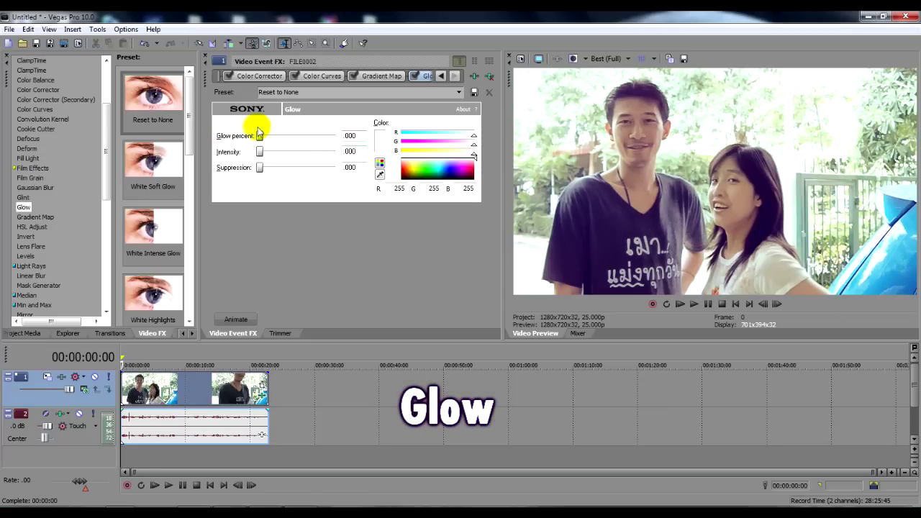
- Set the Glow intensity to .306, leaving glow percent and suppression at zero
{"action": "left_click_drag", "start_coordinate": [259, 136], "coordinate": [249, 153]}
{"action": "left_click", "coordinate": [259, 168]}
{"action": "mouse_move", "coordinate": [335, 167]}
{"action": "left_mouse_down"}
{"action": "mouse_move", "coordinate": [350, 168]}
{"action": "mouse_move", "coordinate": [329, 170]}
{"action": "left_mouse_up"}
{"action": "right_click", "coordinate": [333, 179]}
{"action": "left_click", "coordinate": [260, 151]}
{"action": "left_click", "coordinate": [350, 151]}
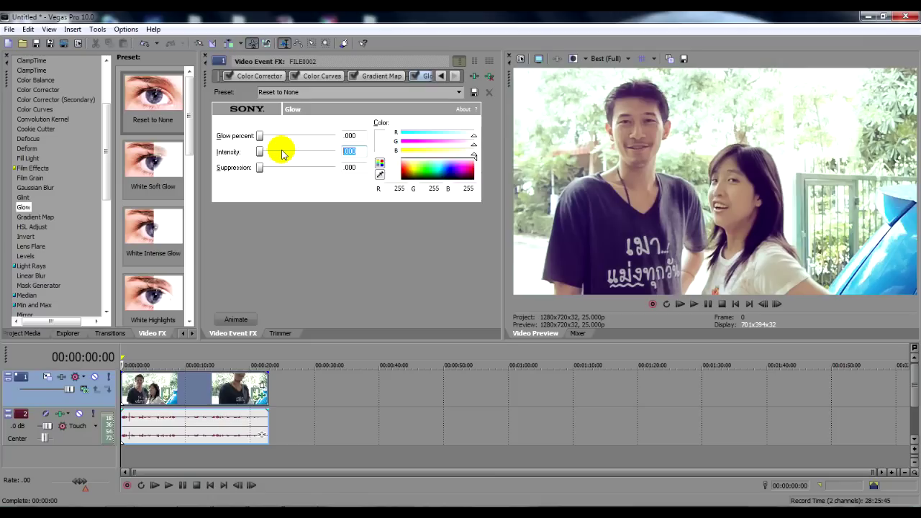
{"action": "type", "text": ".306"}
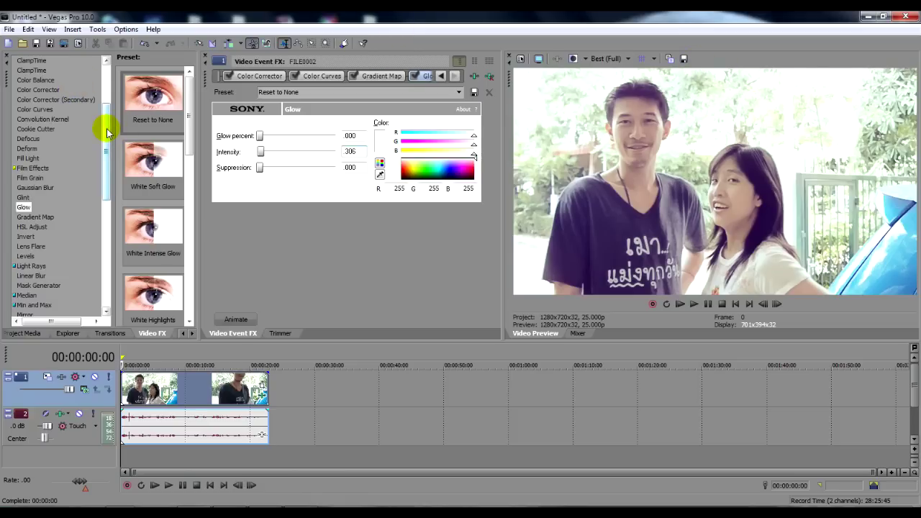
- Apply the Soft Contrast effect with the Soft Moderate Contrast preset to the video clip
{"action": "left_click_drag", "start_coordinate": [106, 130], "coordinate": [104, 220]}
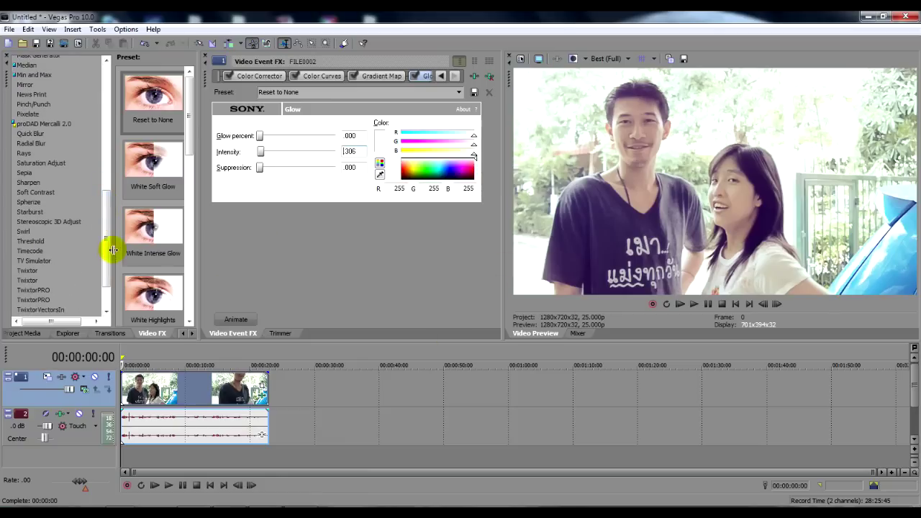
{"action": "left_click", "coordinate": [24, 193]}
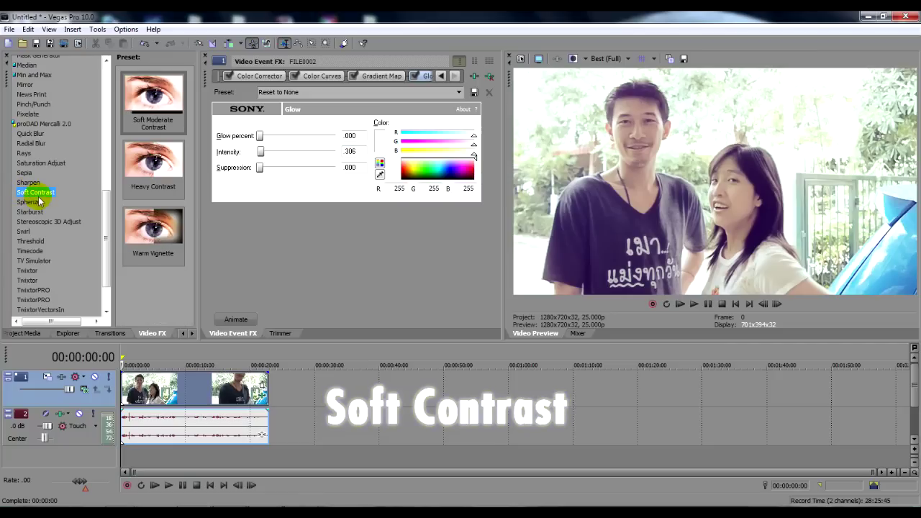
{"action": "left_click_drag", "start_coordinate": [191, 372], "coordinate": [195, 394]}
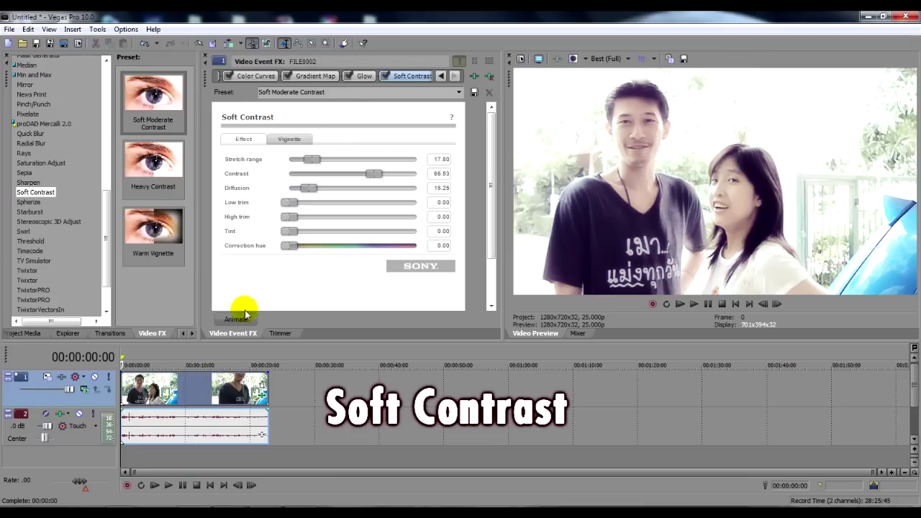
- Set the Soft Contrast vignette's exterior effect to Blur with a strength of 30
{"action": "left_click", "coordinate": [288, 140]}
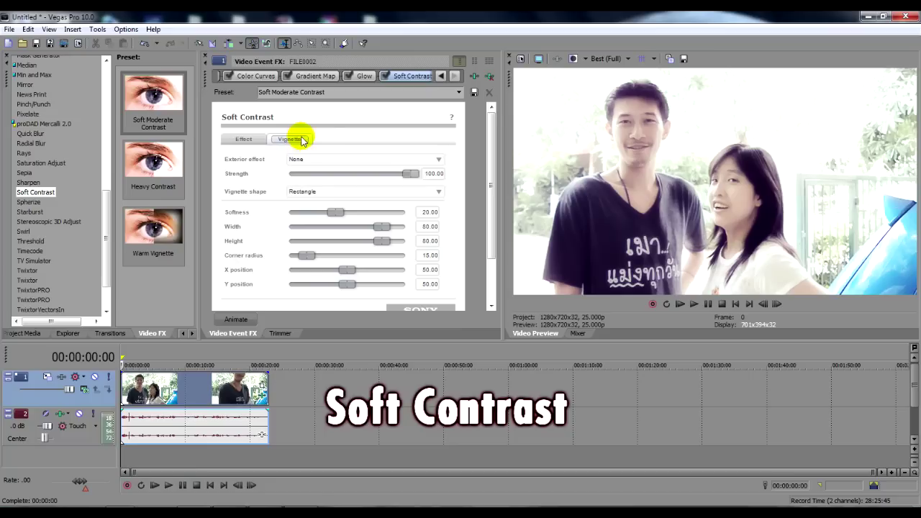
{"action": "left_click", "coordinate": [310, 158]}
{"action": "left_click", "coordinate": [312, 170]}
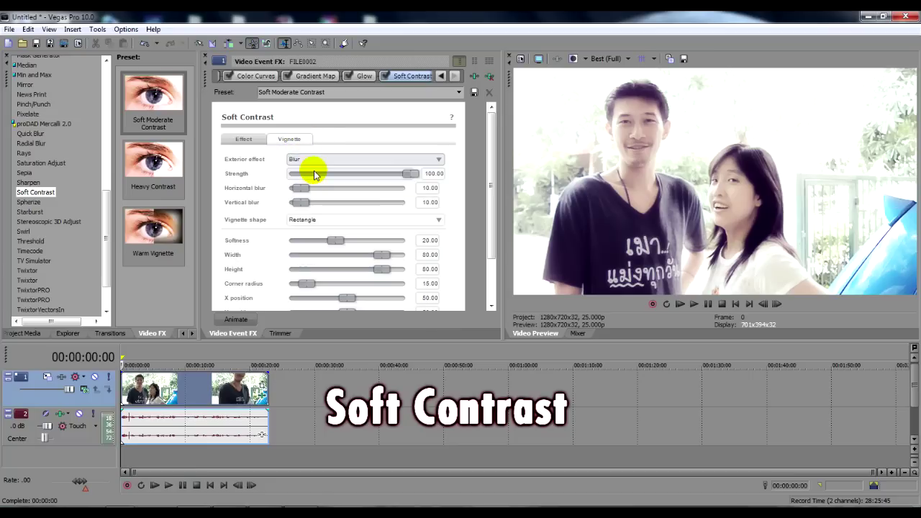
{"action": "left_click", "coordinate": [434, 175]}
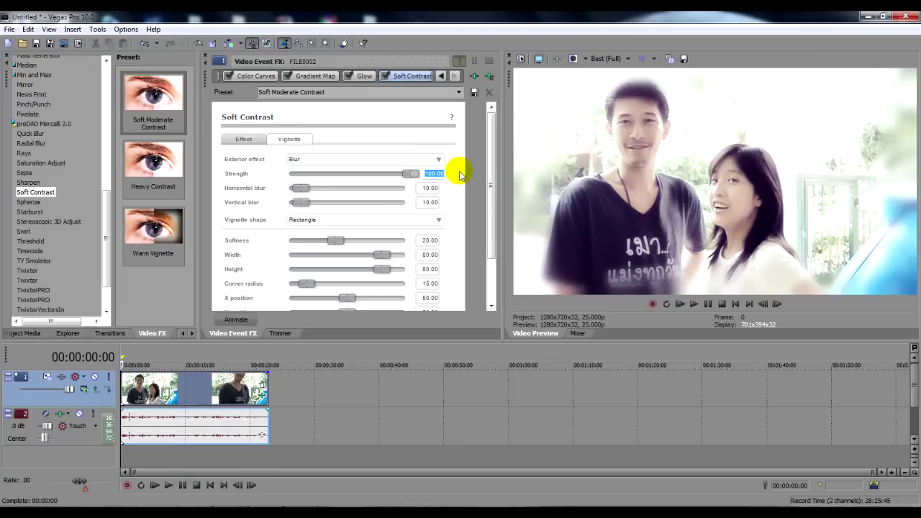
{"action": "type", "text": "30"}
{"action": "key", "text": "Return"}
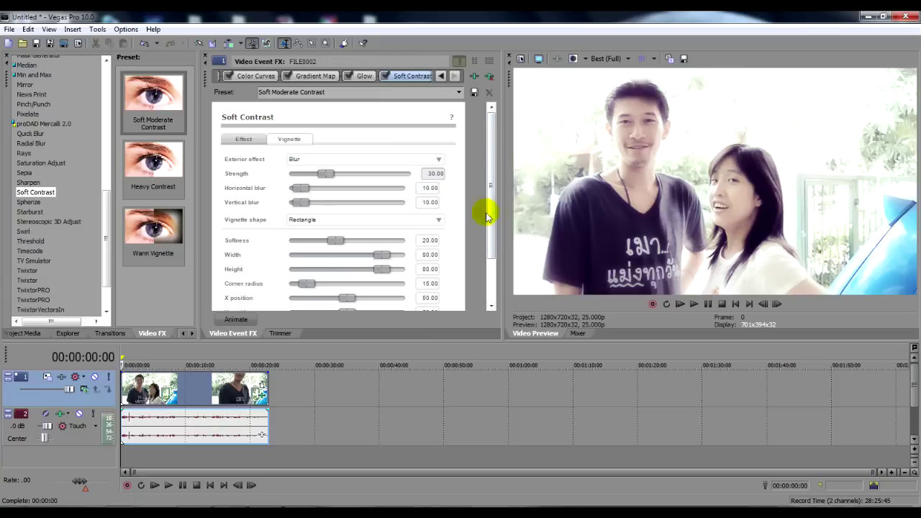
- Set the vignette's horizontal blur and vertical blur to 5.00 each
{"action": "left_click", "coordinate": [424, 189]}
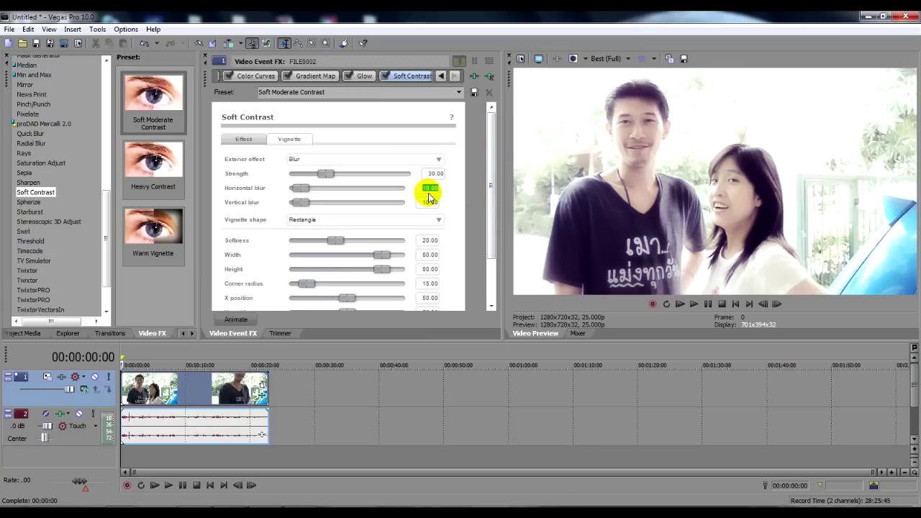
{"action": "key", "text": "Return"}
{"action": "left_click", "coordinate": [430, 201]}
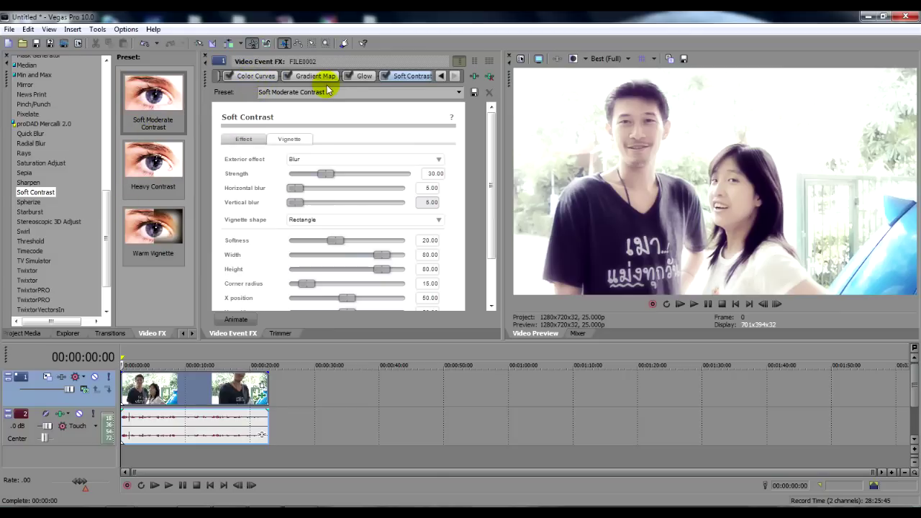
- Save the clip's effect chain as a plug-in package named color1, replacing the existing package
{"action": "left_click", "coordinate": [473, 78]}
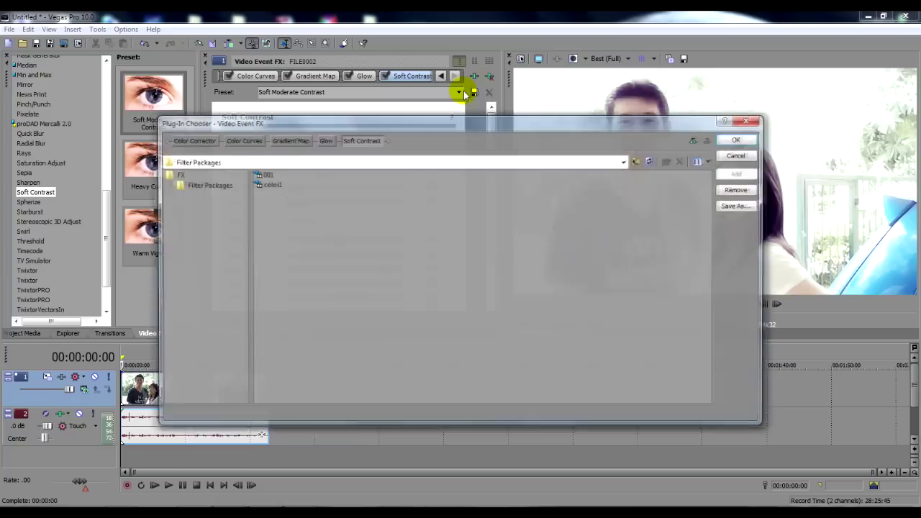
{"action": "left_click", "coordinate": [739, 206]}
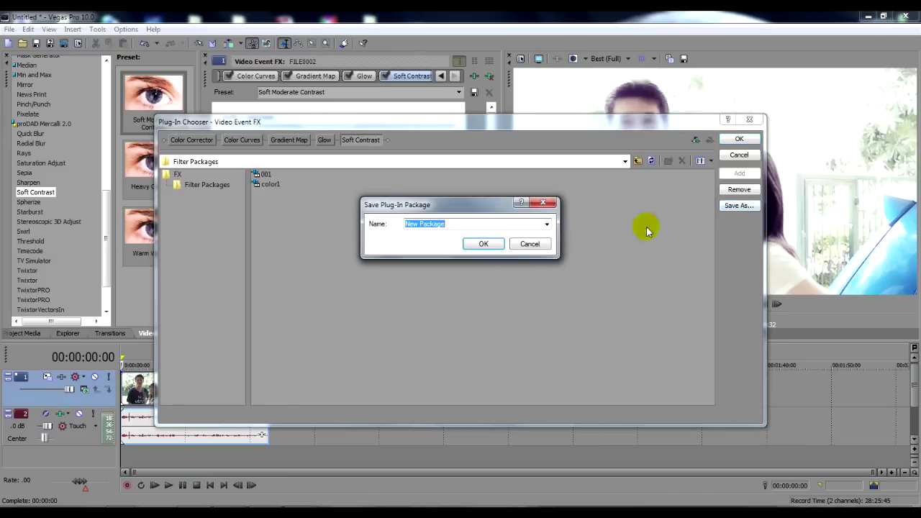
{"action": "left_click", "coordinate": [546, 224]}
{"action": "left_click", "coordinate": [520, 243]}
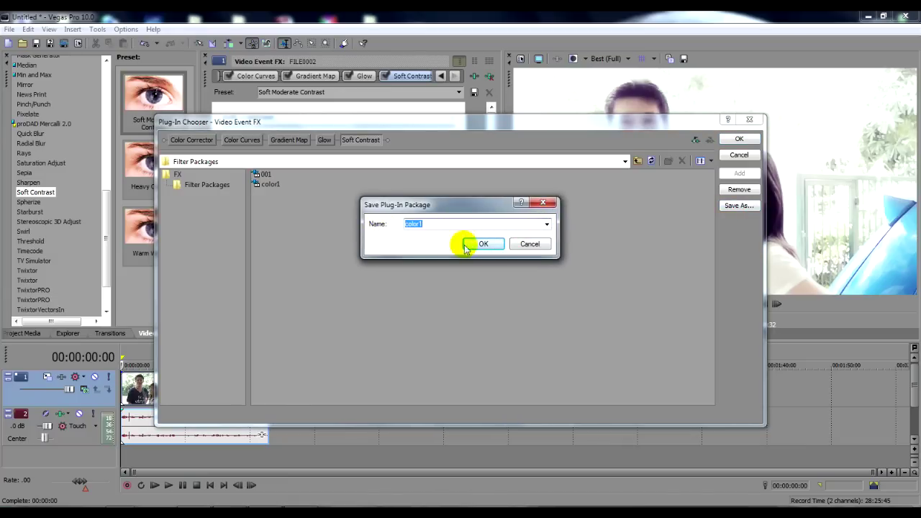
{"action": "left_click", "coordinate": [487, 245]}
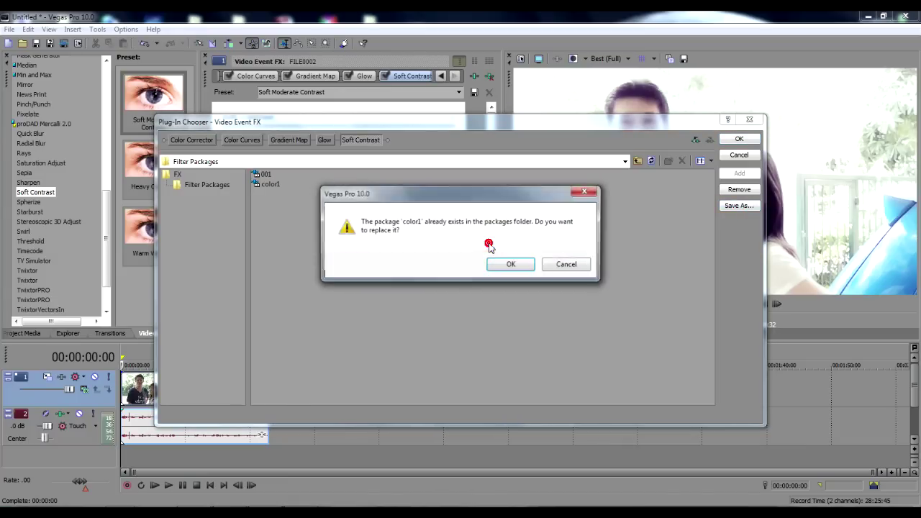
{"action": "left_click", "coordinate": [511, 263]}
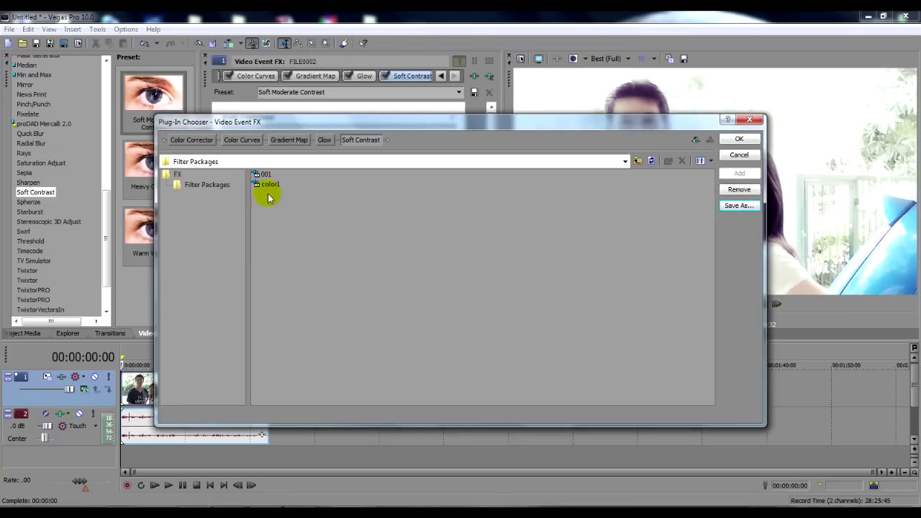
{"action": "left_click", "coordinate": [741, 140]}
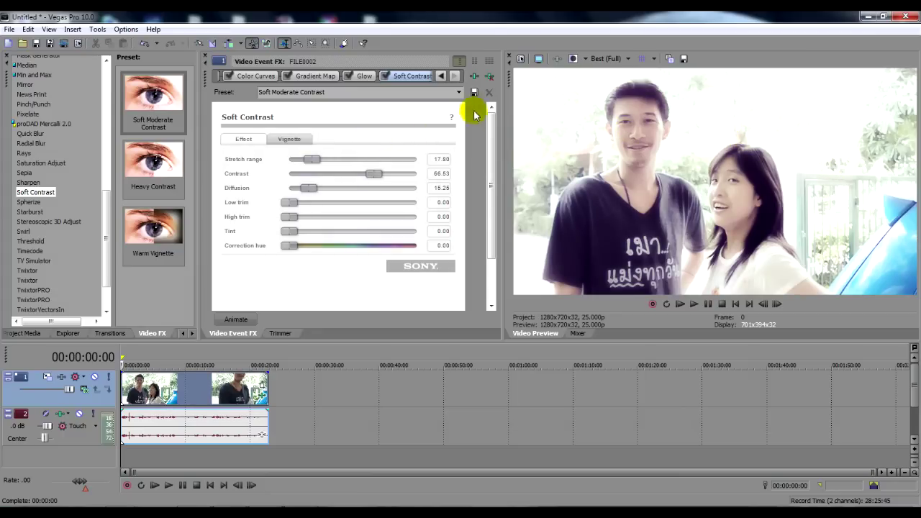
- Remove all effects from the video clip and return the playhead to the start of the timeline
{"action": "left_click", "coordinate": [492, 78]}
{"action": "left_click", "coordinate": [492, 77]}
{"action": "left_click", "coordinate": [492, 78]}
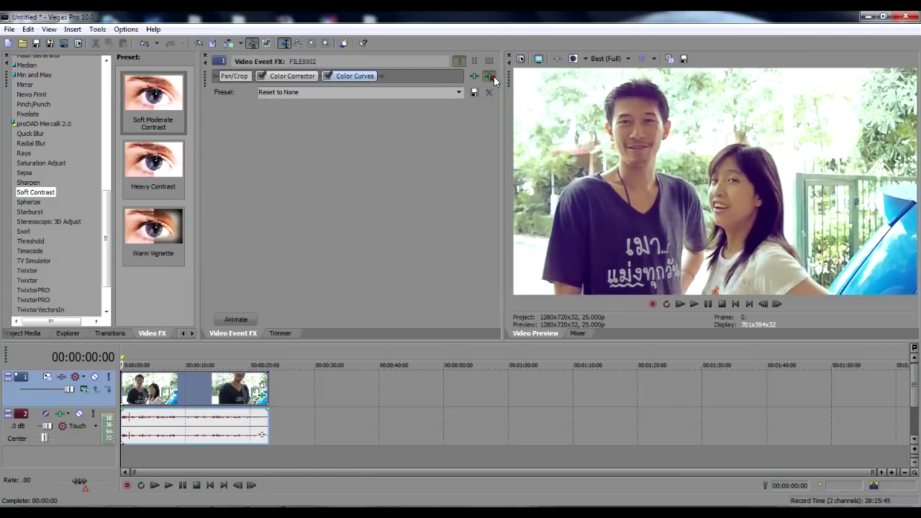
{"action": "left_click", "coordinate": [492, 78]}
{"action": "left_click", "coordinate": [493, 78]}
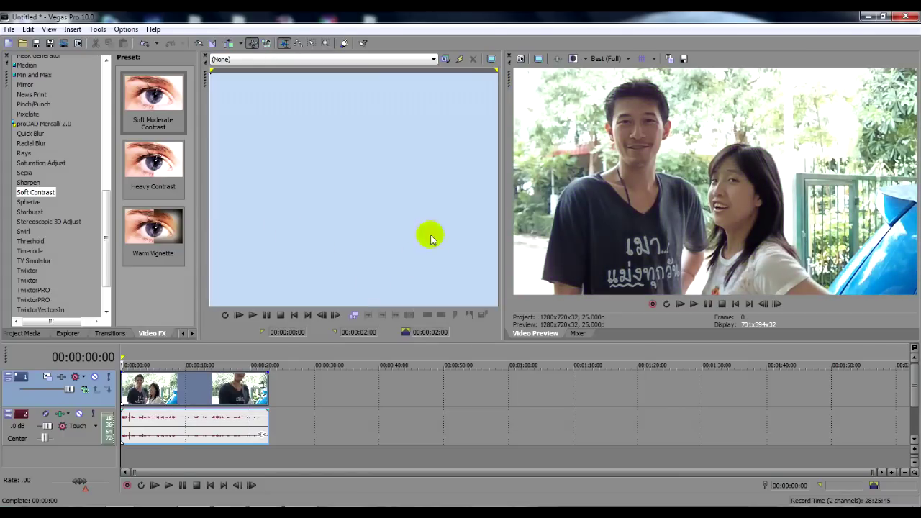
{"action": "left_click", "coordinate": [426, 430]}
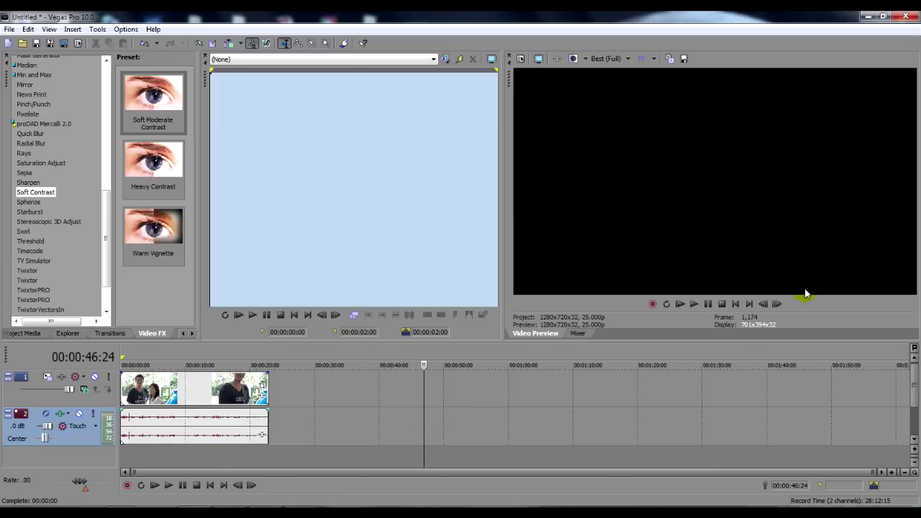
{"action": "left_click", "coordinate": [735, 303]}
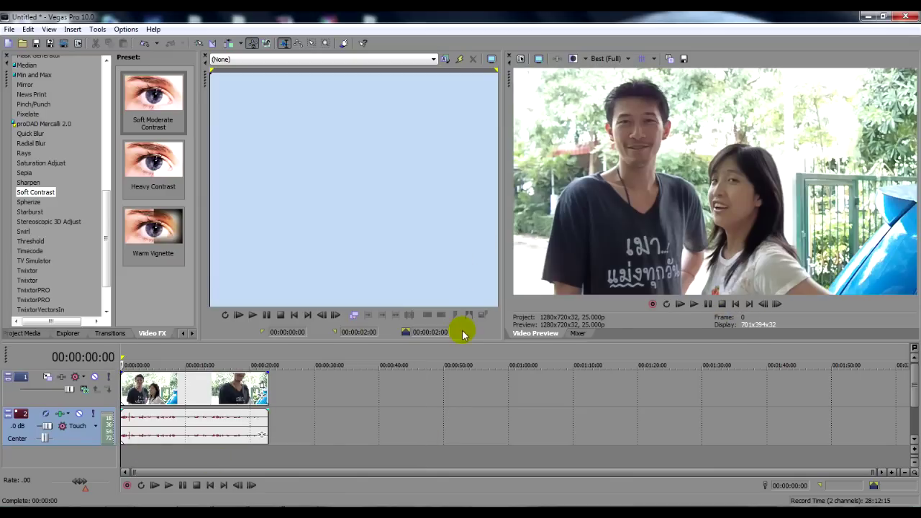
- Apply the saved color1 filter package to the video clip's empty effect chain
{"action": "left_click", "coordinate": [262, 395]}
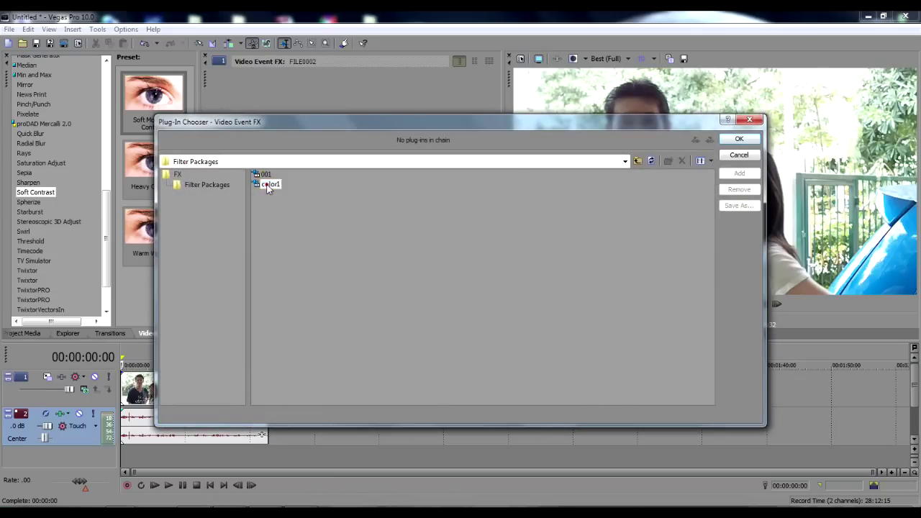
{"action": "left_click", "coordinate": [266, 186]}
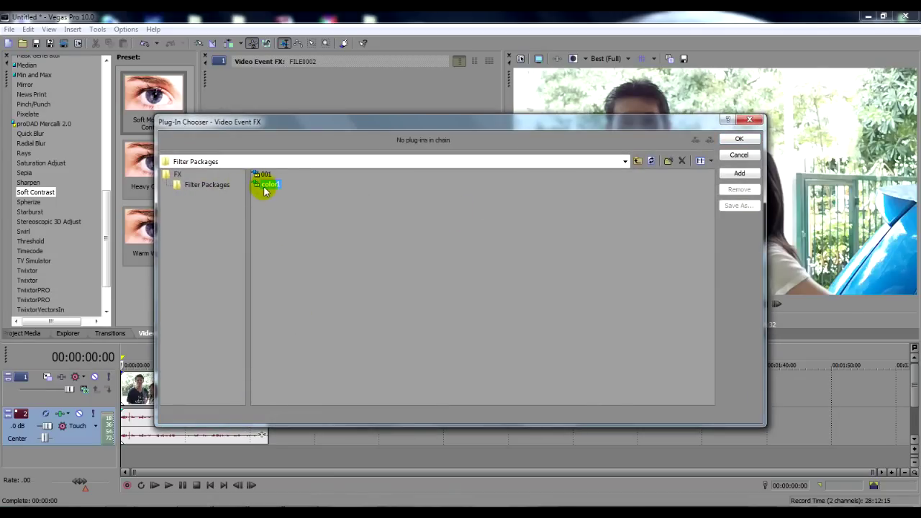
{"action": "left_click", "coordinate": [753, 143]}
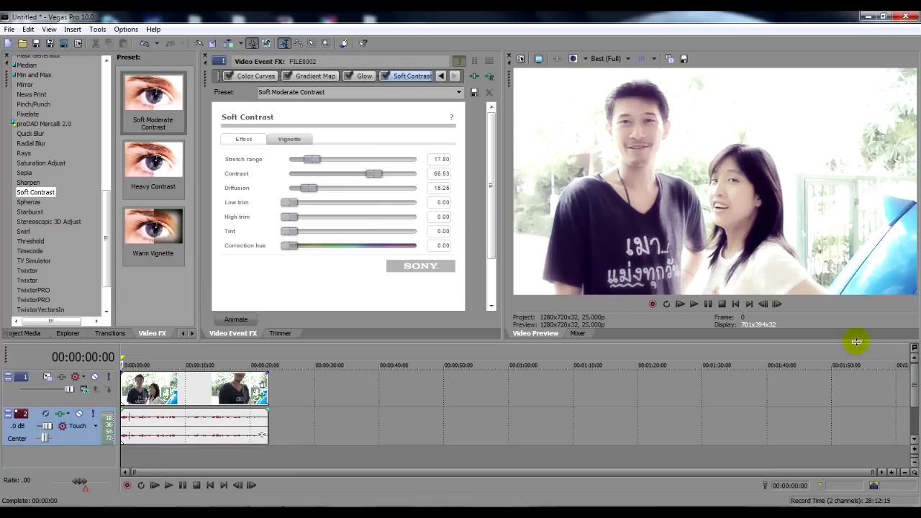
- Play the graded clip from the start for a few seconds and pause it to check the look
{"action": "left_click", "coordinate": [695, 304]}
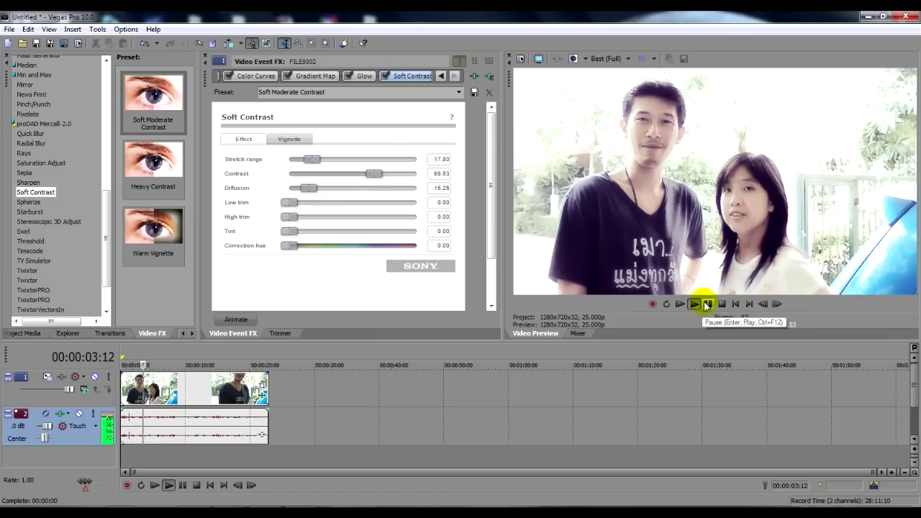
{"action": "left_click", "coordinate": [709, 304]}
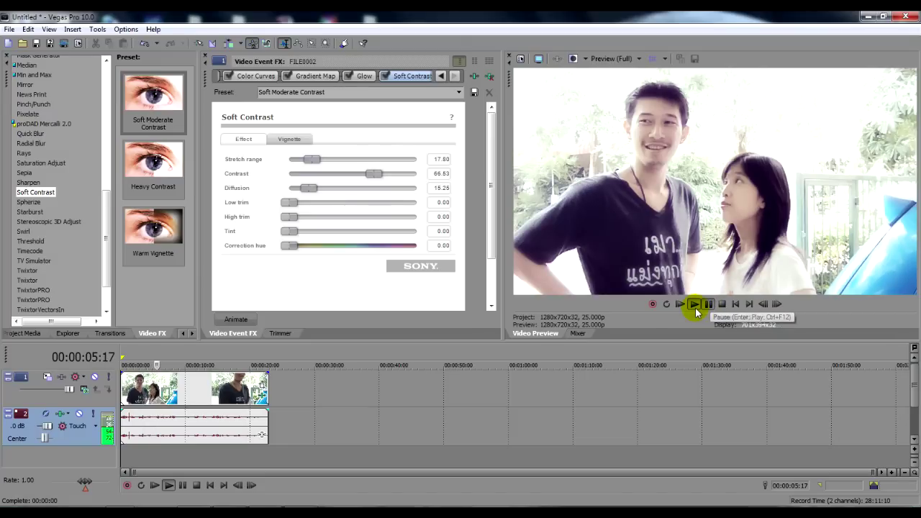
{"action": "left_click", "coordinate": [698, 306]}
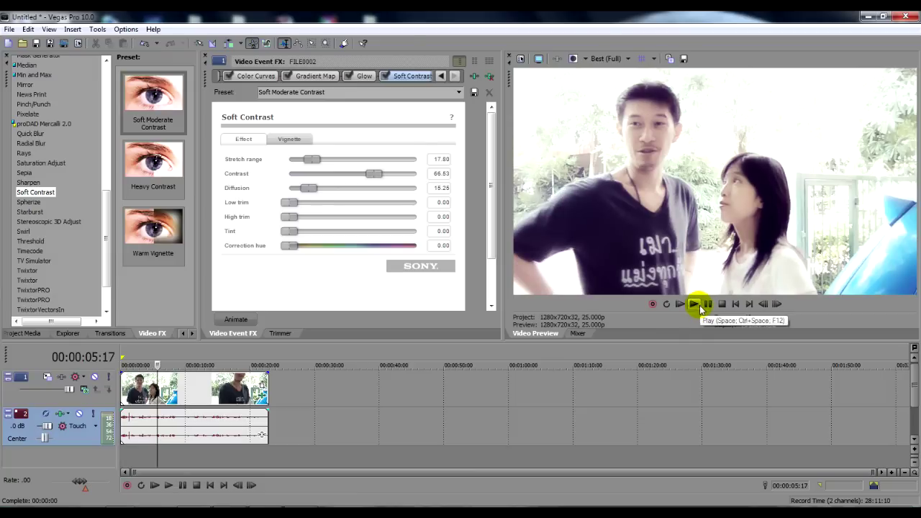
- Delete the audio track from the timeline
{"action": "right_click", "coordinate": [78, 441]}
{"action": "mouse_move", "coordinate": [126, 275]}
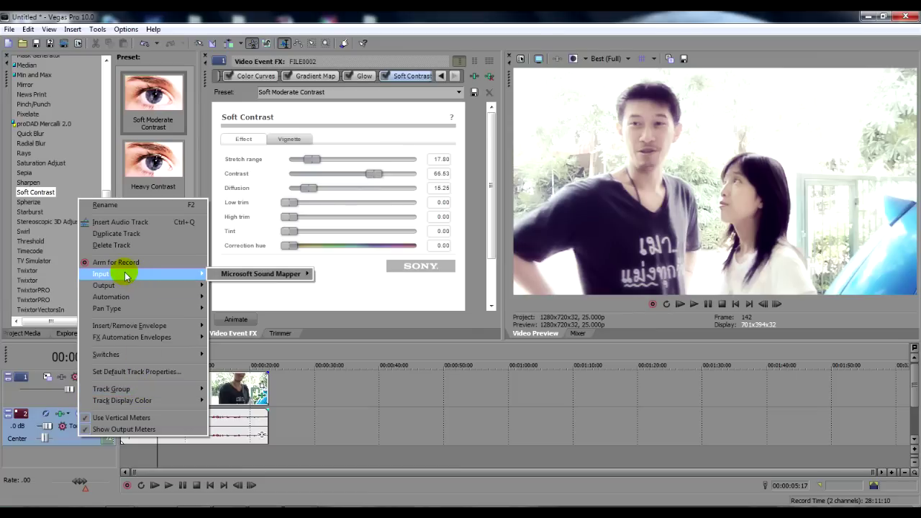
{"action": "left_click", "coordinate": [119, 245]}
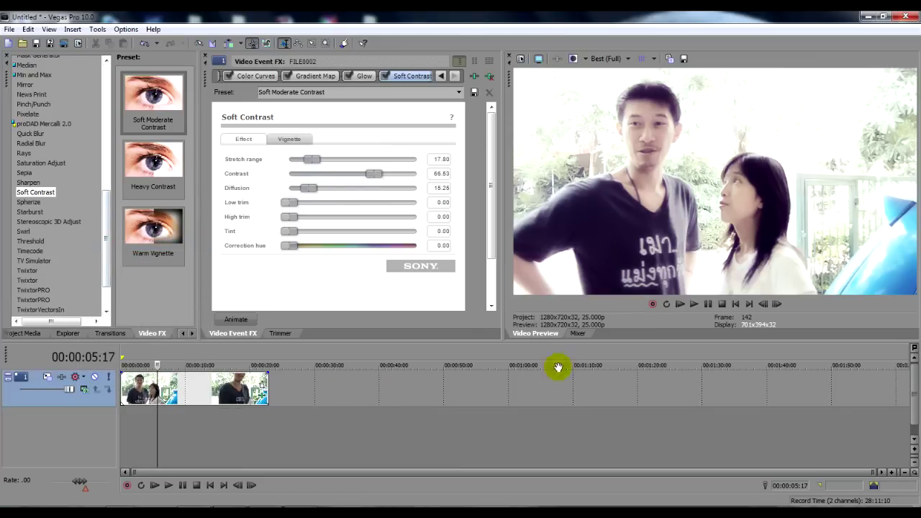
- Compare the original and graded image in a split-screen preview, including at the clip's start, and restore the full preview
{"action": "left_click", "coordinate": [573, 59]}
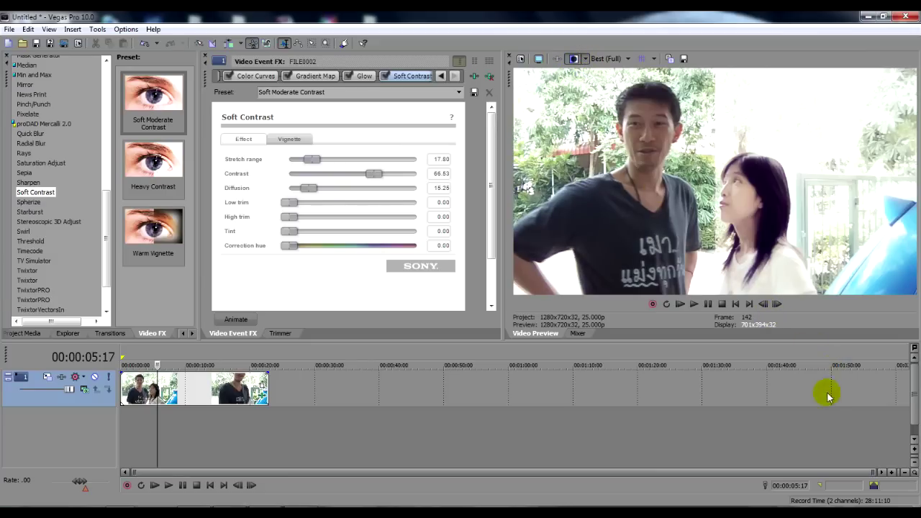
{"action": "left_click", "coordinate": [736, 304]}
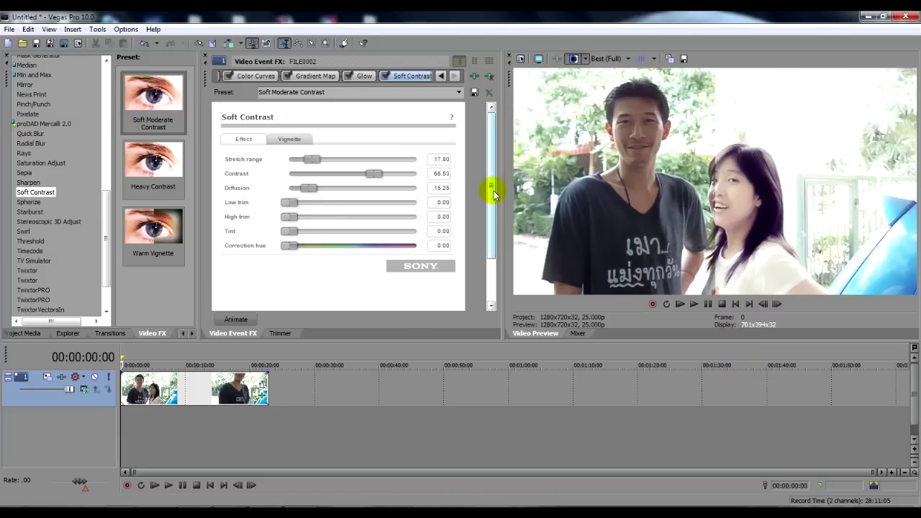
{"action": "left_click", "coordinate": [574, 61]}
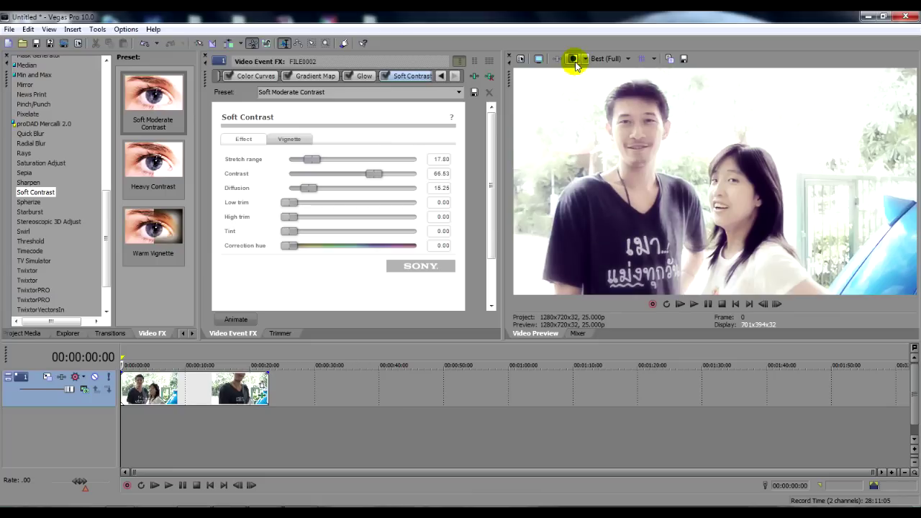